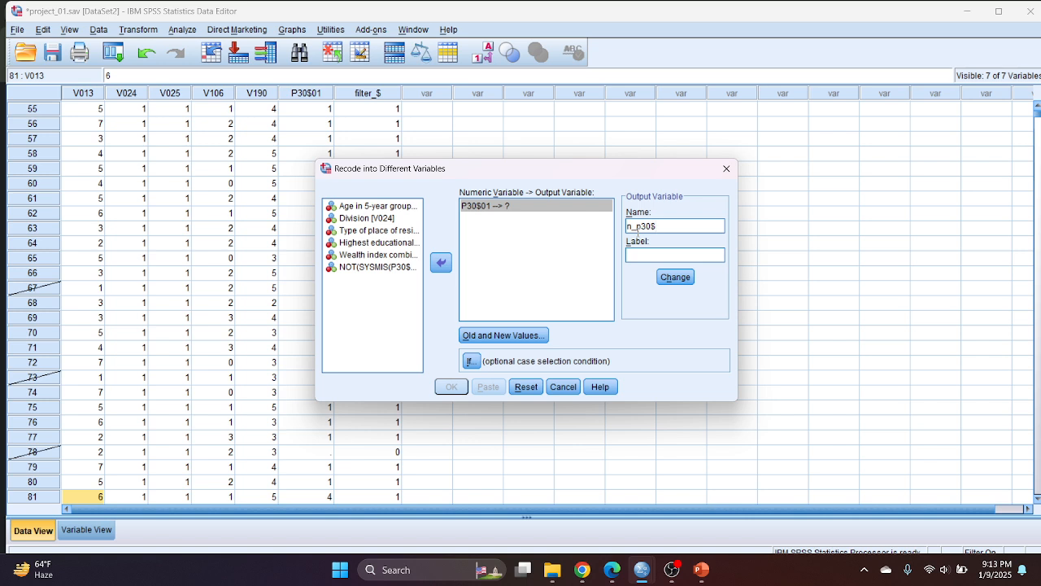
# - Name the recode output variable n_p30$01 and open the old and new value definitions
pyautogui.write('01')
pyautogui.click(504, 336)
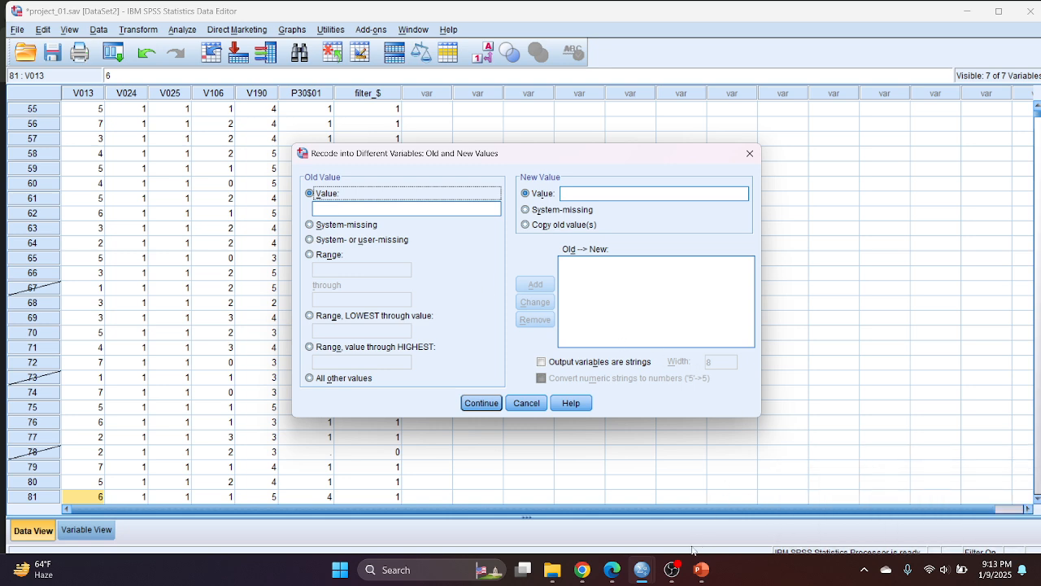
# - Switch to the Google Meet call and admit the participant waiting to join
pyautogui.moveTo(583, 569)
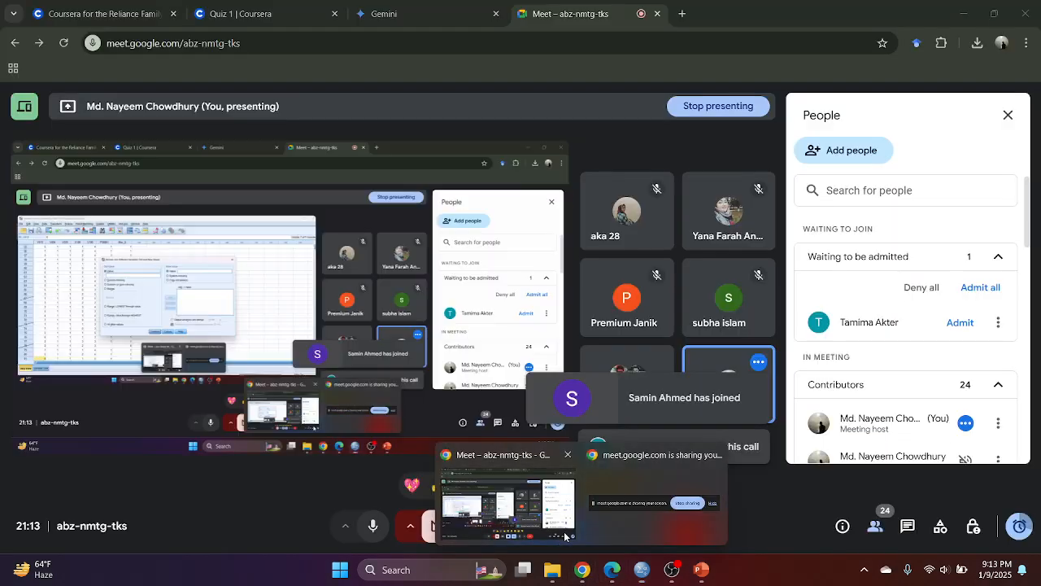
pyautogui.click(564, 531)
pyautogui.click(960, 322)
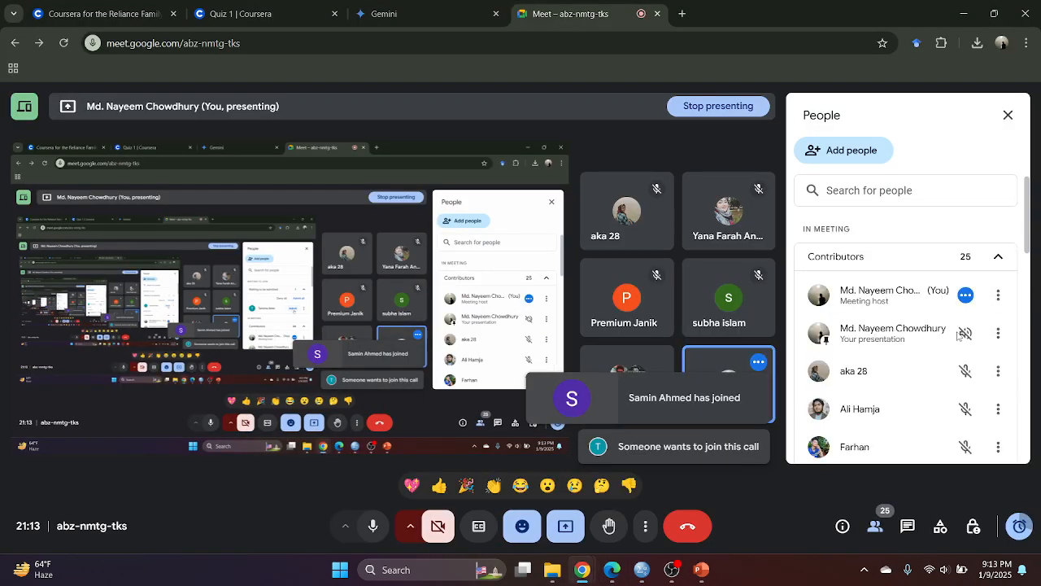
# - Review the "Step 2: Recode Variable" slide in PowerPoint and return to the recode values dialog in SPSS
pyautogui.moveTo(657, 570)
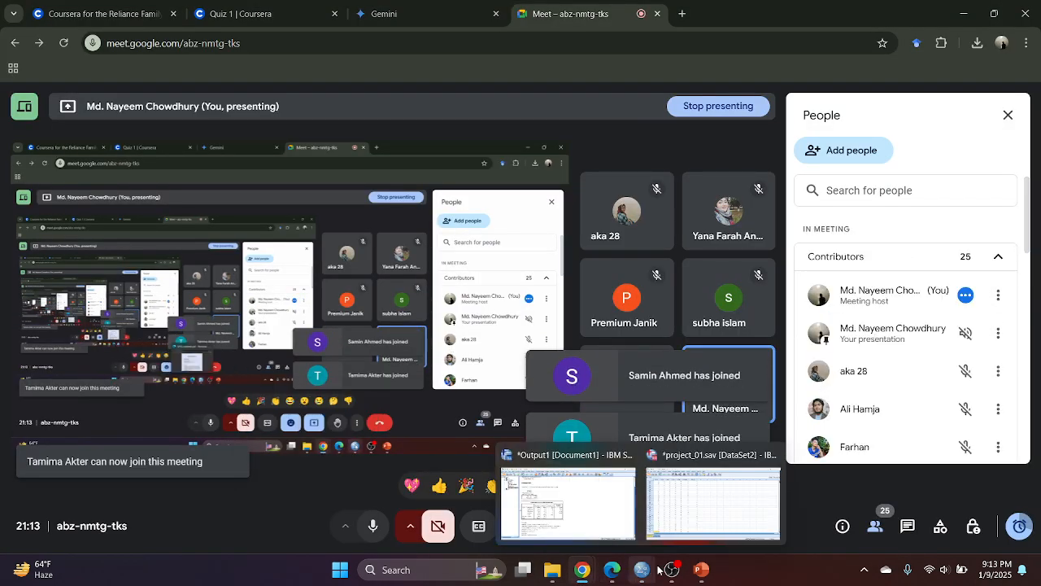
pyautogui.moveTo(701, 569)
pyautogui.click(718, 519)
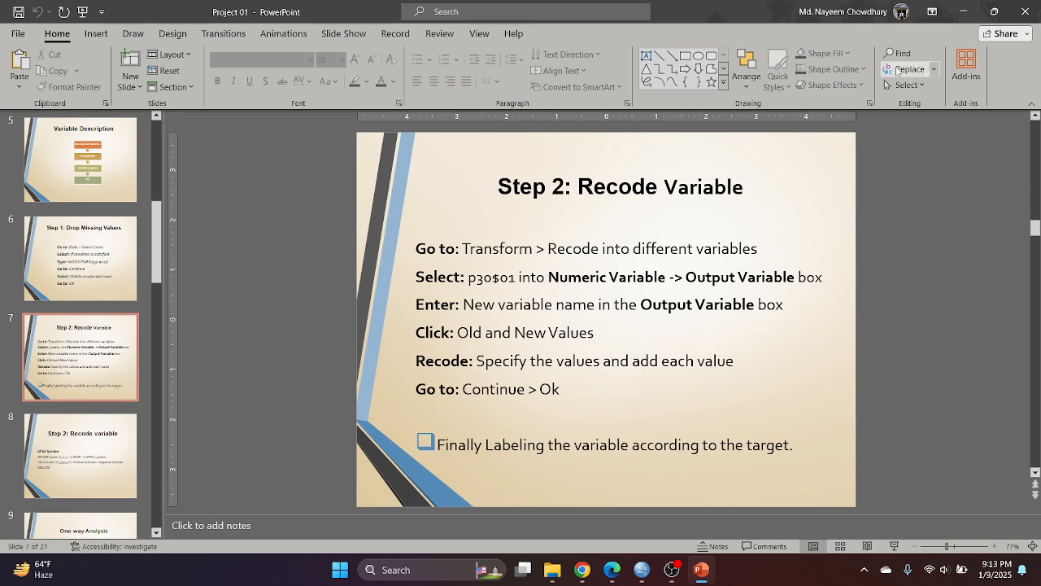
pyautogui.click(962, 10)
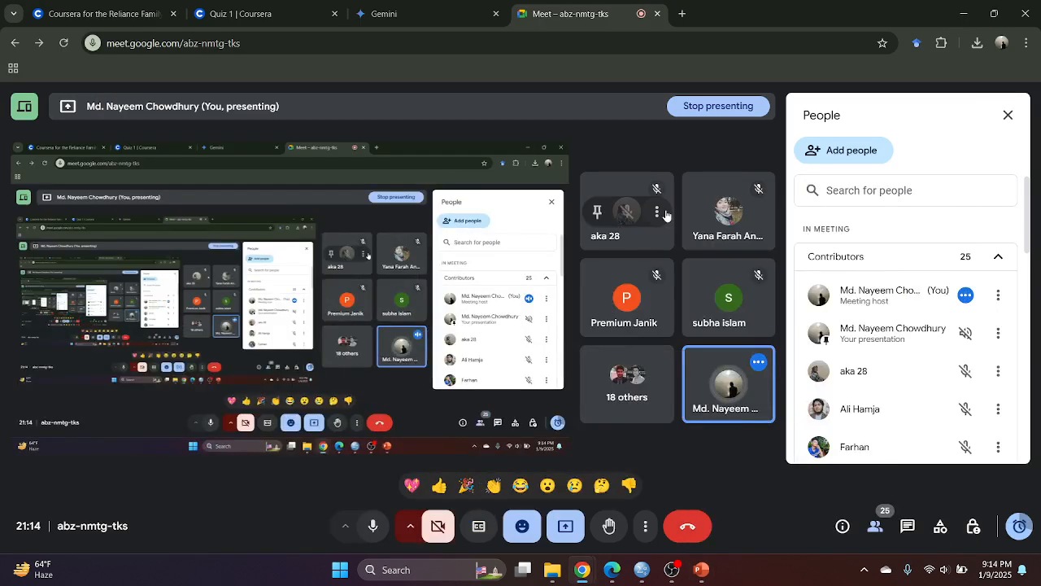
pyautogui.moveTo(642, 569)
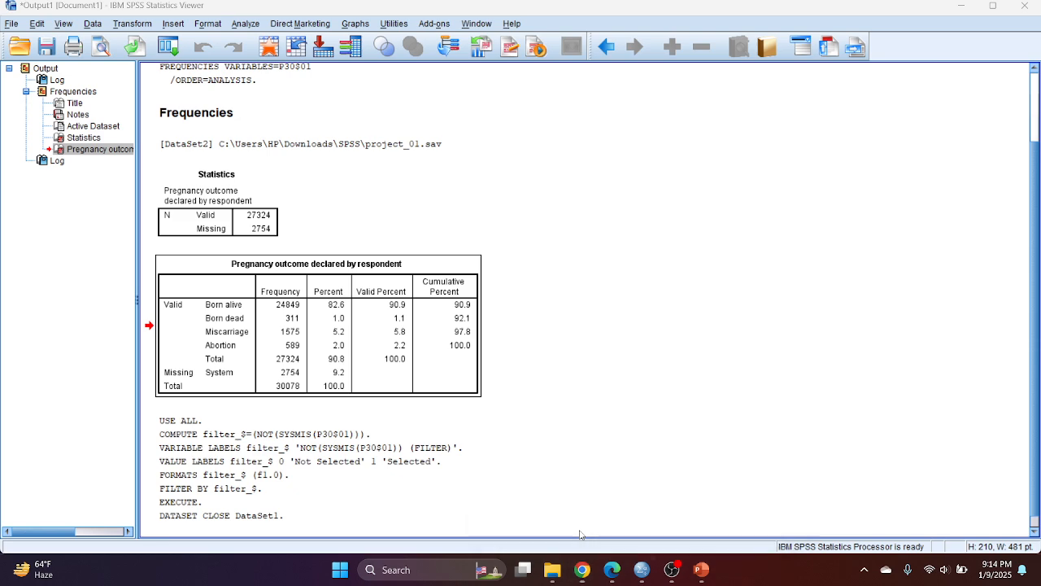
pyautogui.click(521, 495)
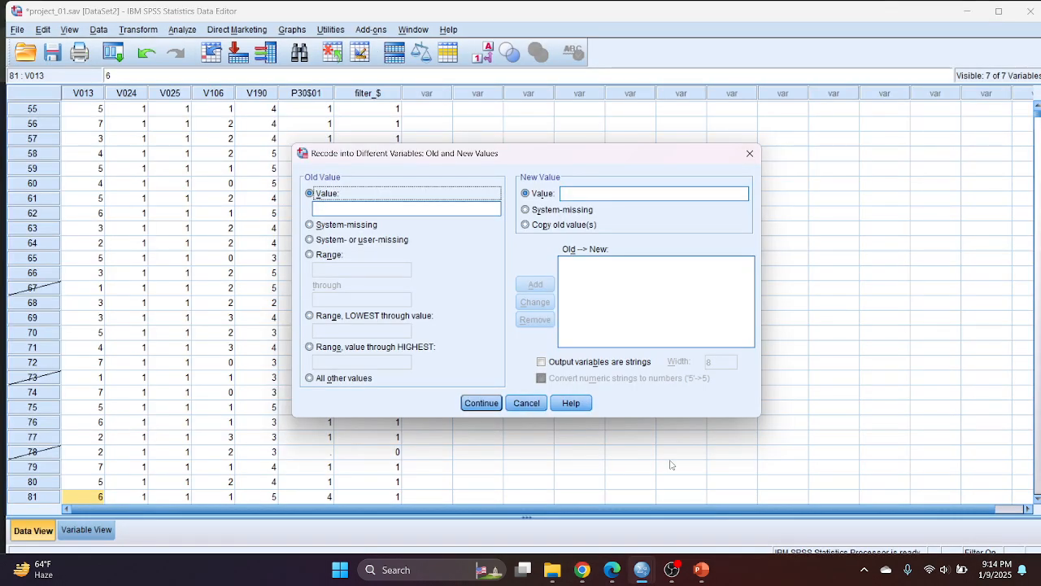
pyautogui.moveTo(641, 569)
# - Add a recode rule that maps old value 1 to new value 1
pyautogui.click(319, 208)
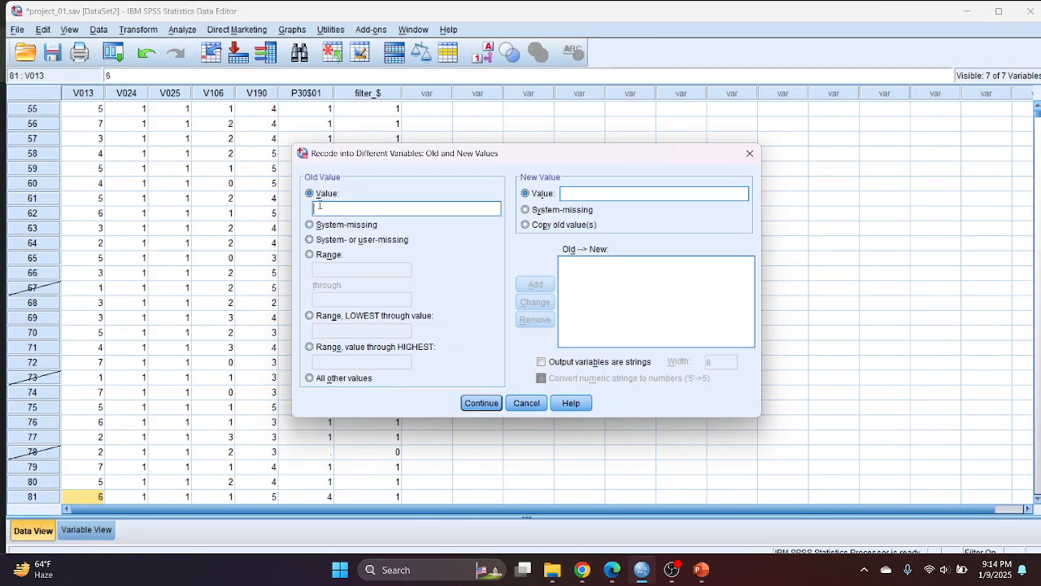
pyautogui.write('1')
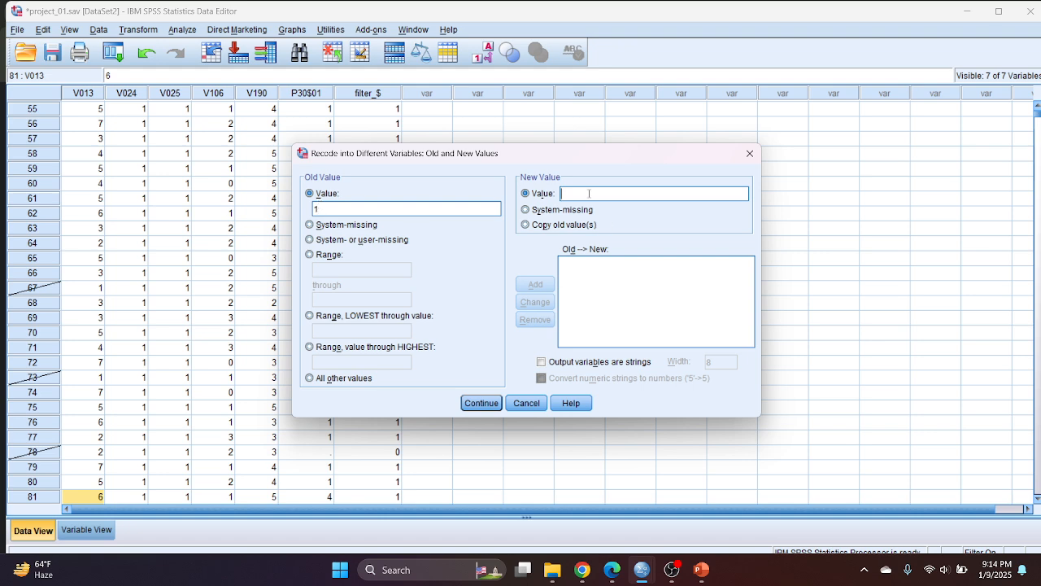
pyautogui.write('1')
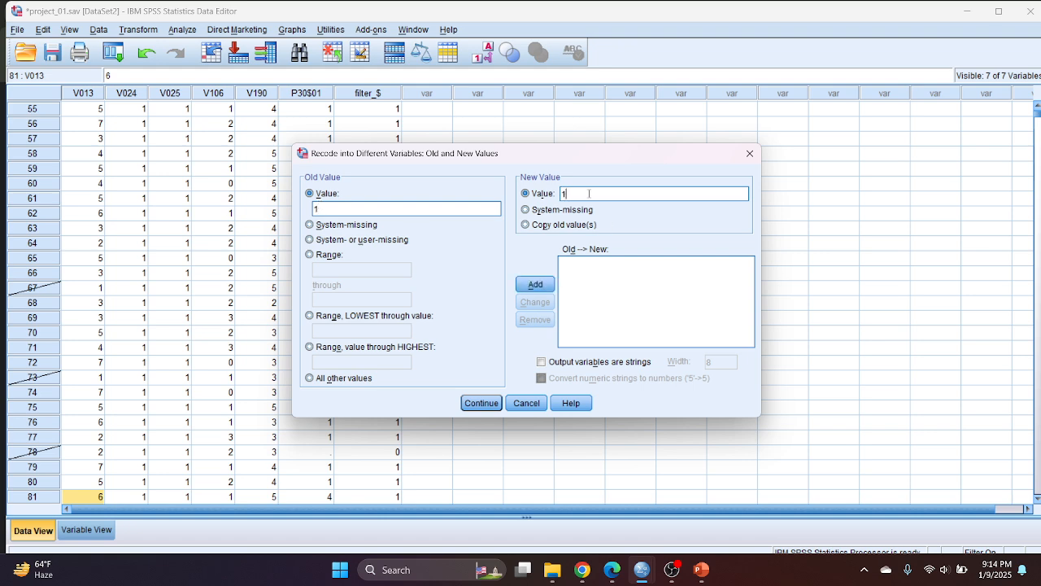
pyautogui.click(550, 285)
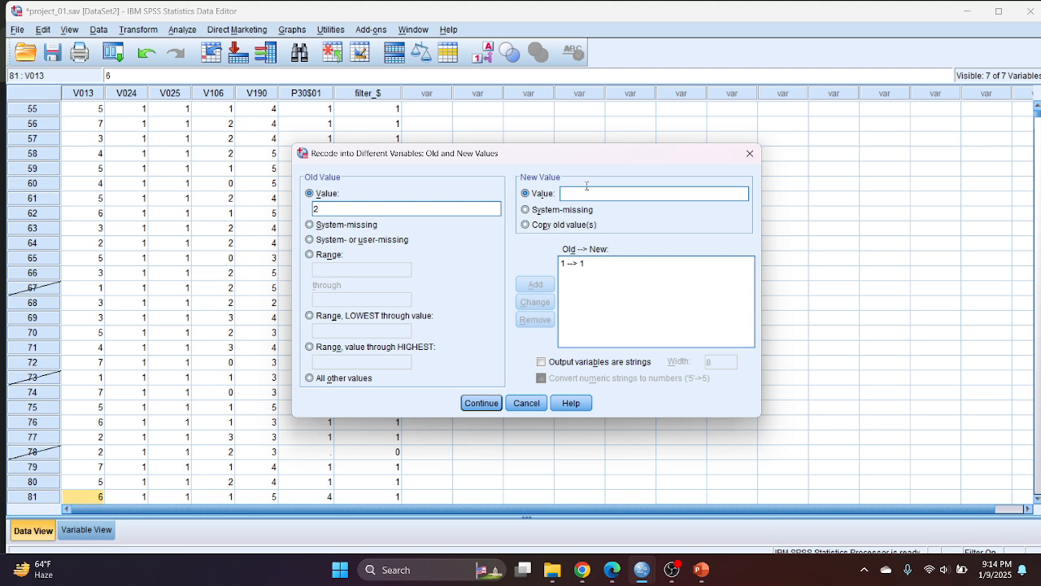
# - Add recode rules mapping old values 2, 3 and 4 to new value 0, and accept the value mapping
pyautogui.click(586, 187)
pyautogui.write('0')
pyautogui.click(527, 287)
pyautogui.write('30')
pyautogui.click(535, 284)
pyautogui.write('0')
pyautogui.click(537, 286)
pyautogui.moveTo(641, 569)
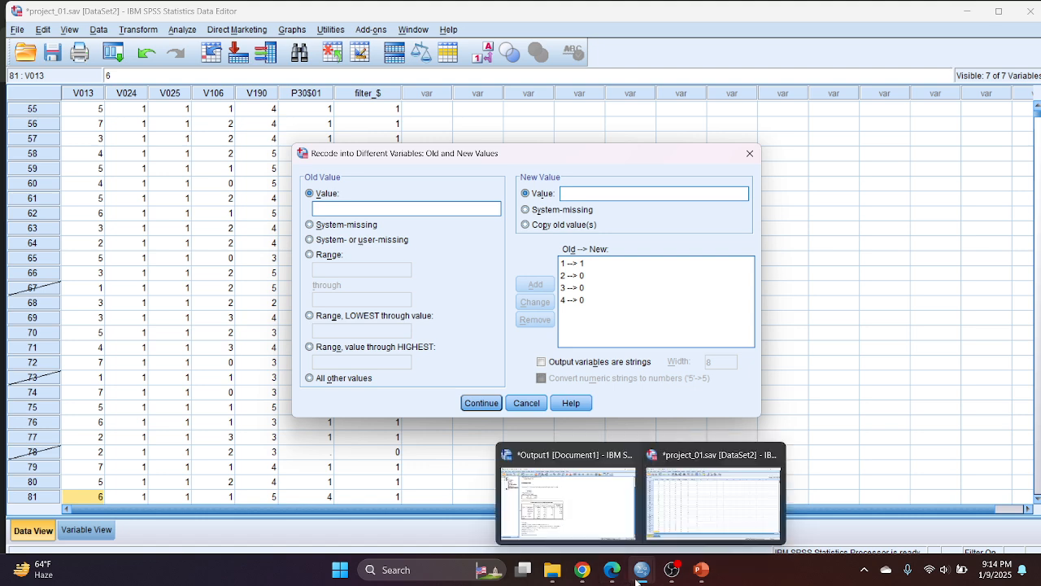
pyautogui.click(696, 515)
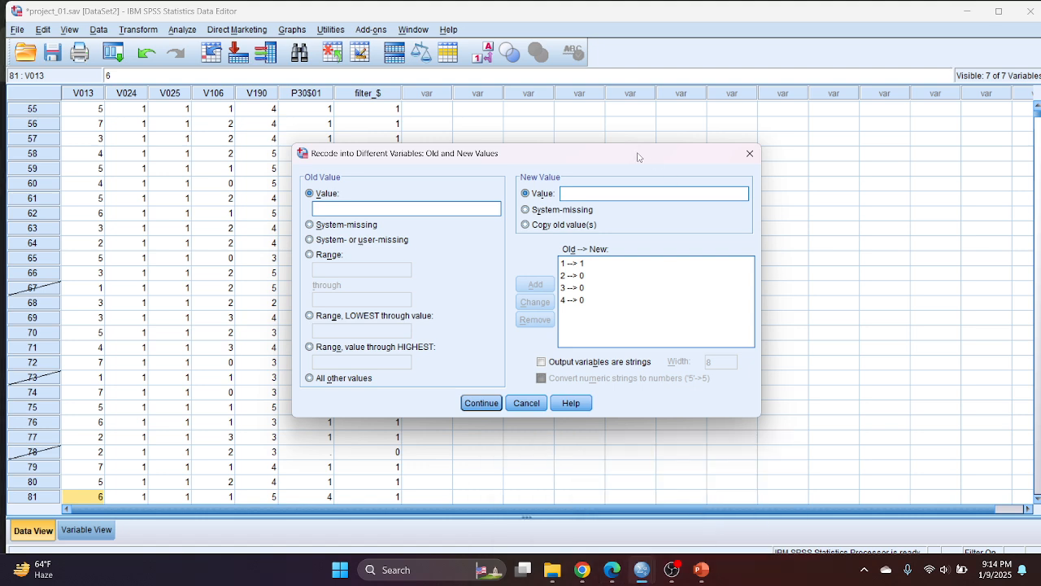
pyautogui.moveTo(633, 157); pyautogui.dragTo(759, 163)
pyautogui.click(604, 408)
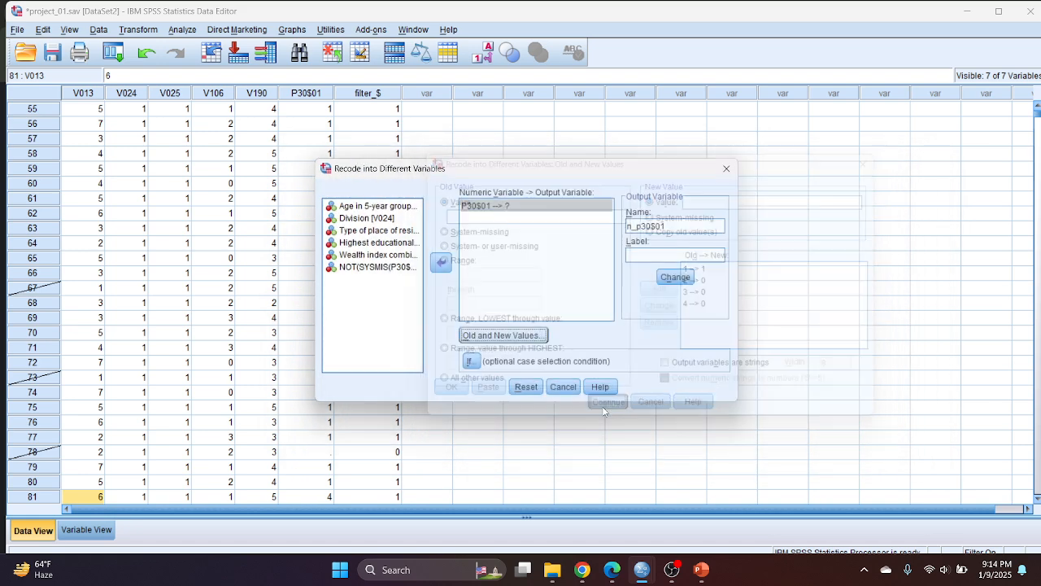
# - Examine the value labels of P30$01 in the variable definitions, keeping the recode dialog open
pyautogui.moveTo(541, 173); pyautogui.dragTo(674, 171)
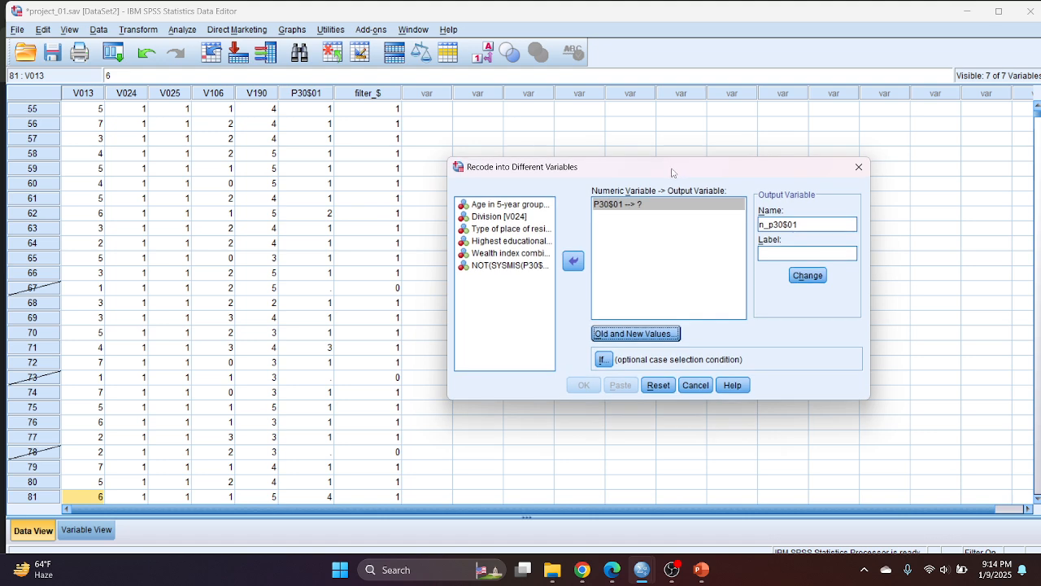
pyautogui.click(86, 529)
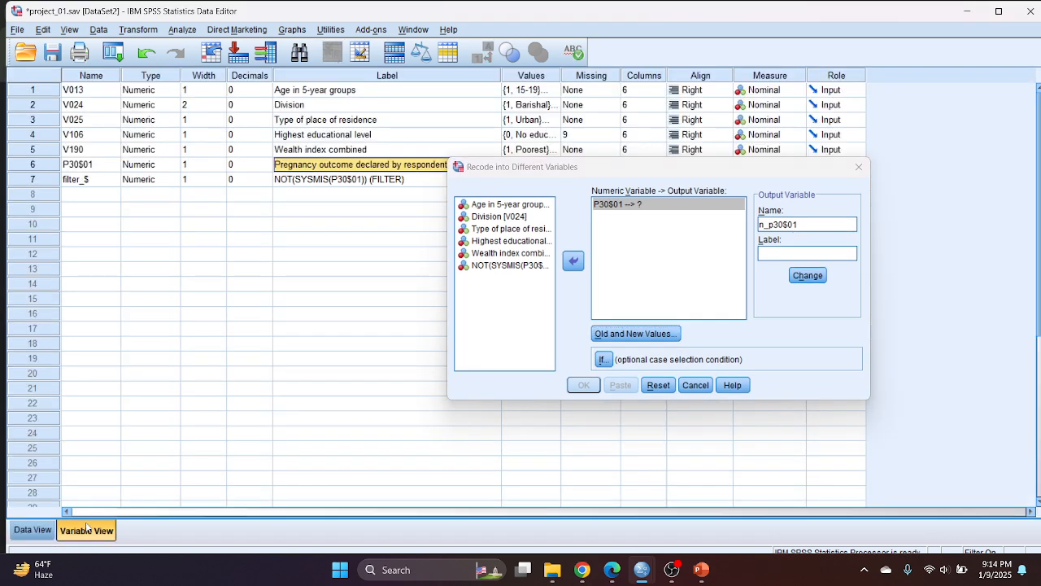
pyautogui.moveTo(546, 168); pyautogui.dragTo(498, 267)
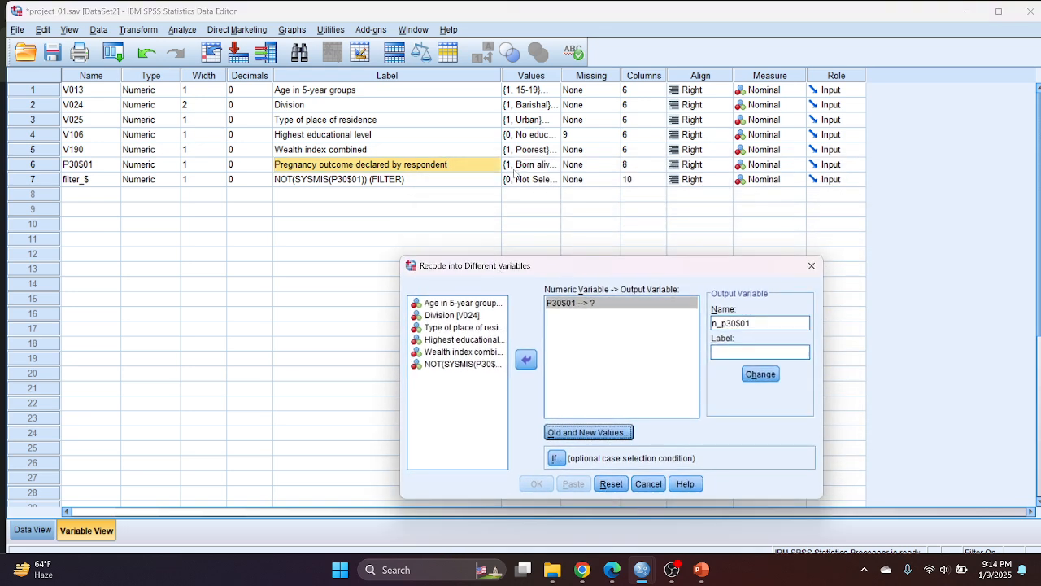
pyautogui.click(558, 166)
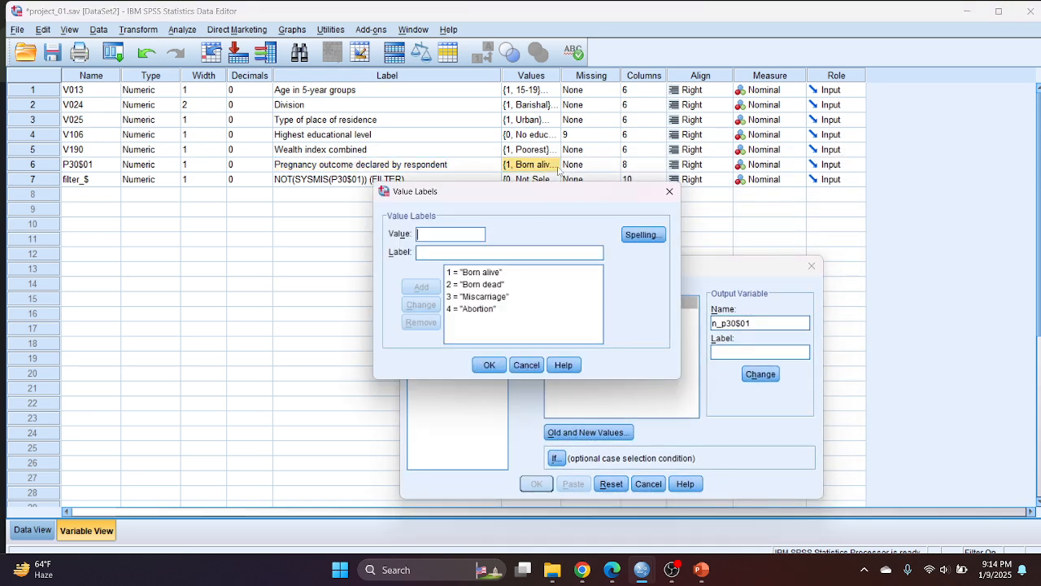
pyautogui.click(557, 166)
pyautogui.click(480, 275)
pyautogui.click(476, 285)
pyautogui.click(488, 297)
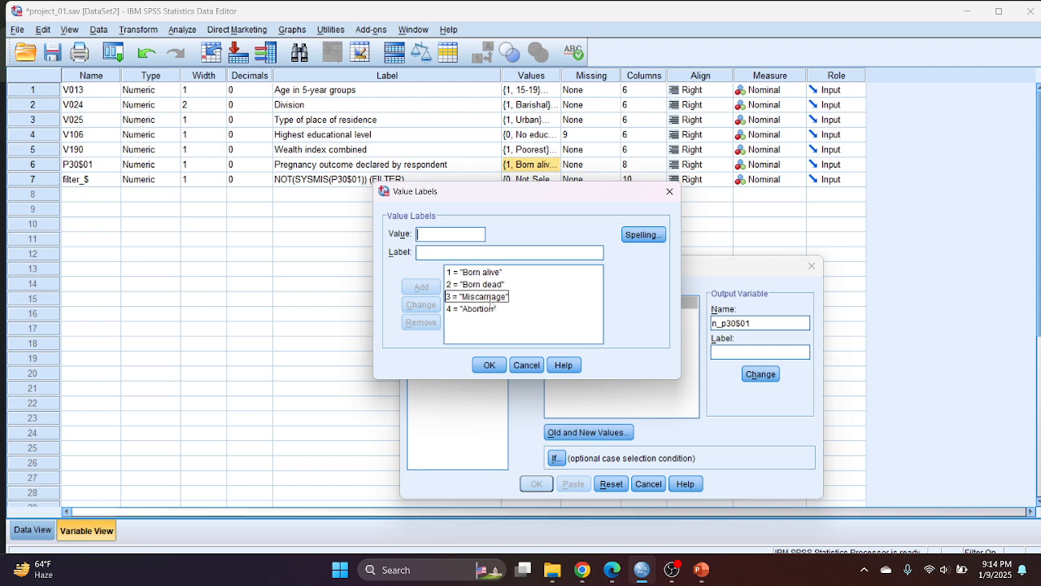
pyautogui.click(491, 308)
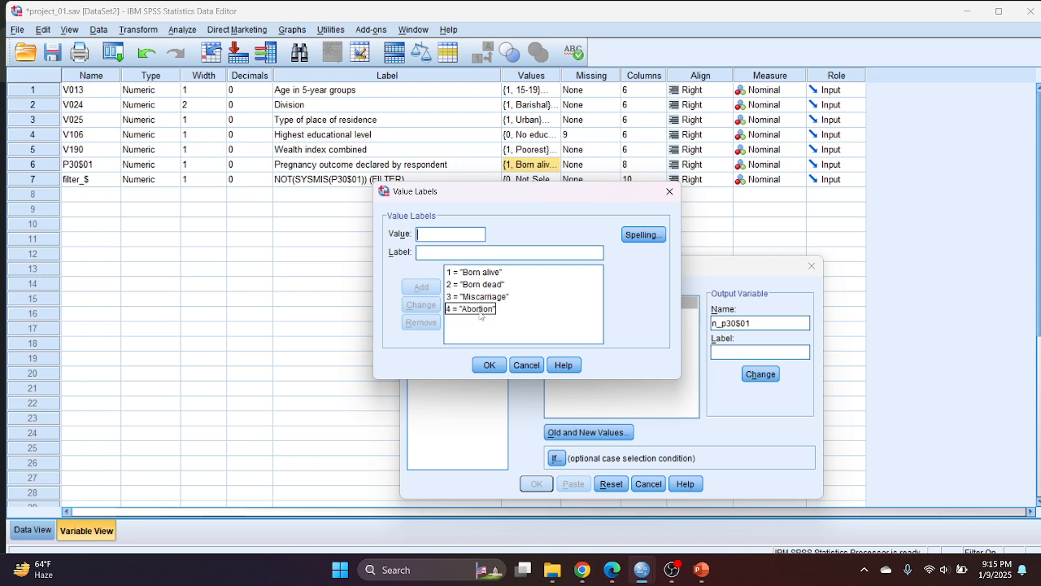
pyautogui.click(489, 365)
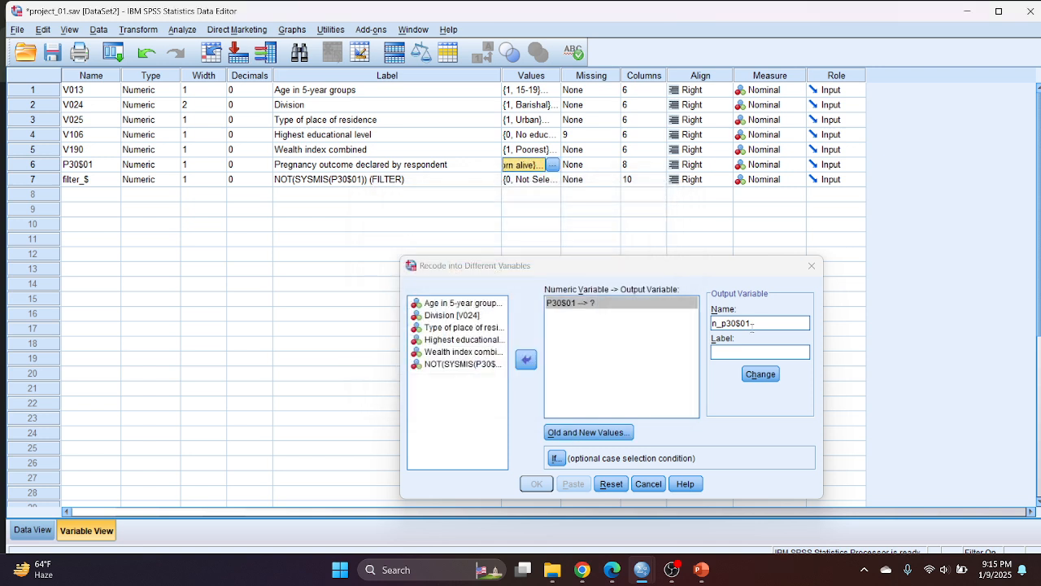
# - Assign n_p30$01 as the output variable for P30$01, run the recode and return to the variable definitions
pyautogui.click(765, 379)
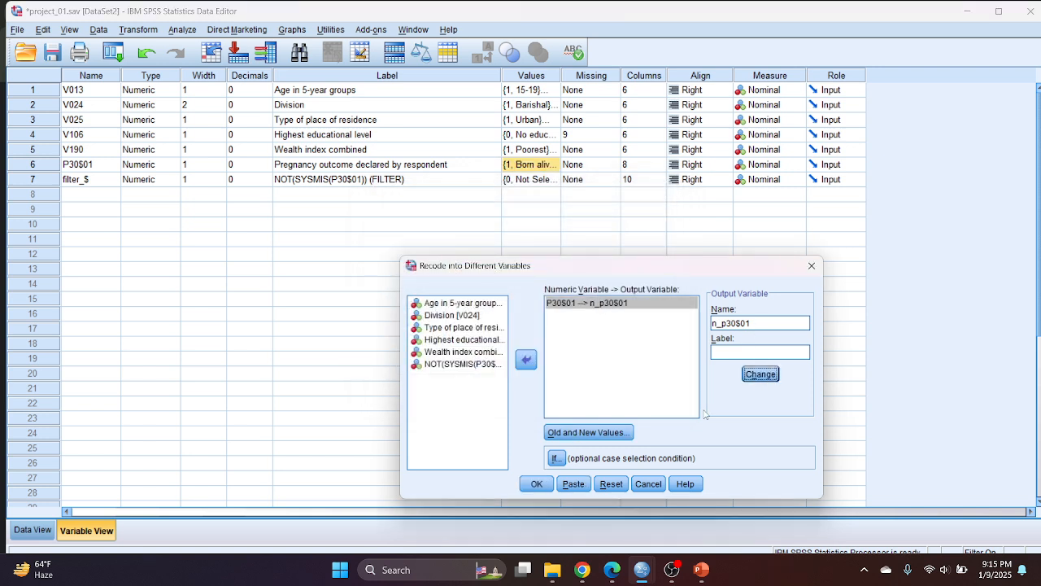
pyautogui.click(536, 484)
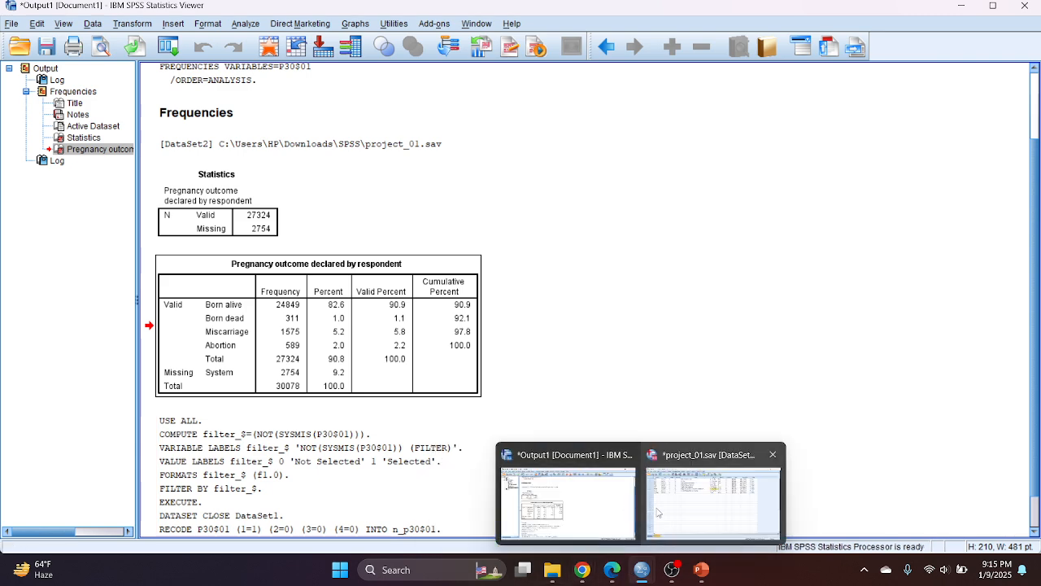
pyautogui.click(680, 519)
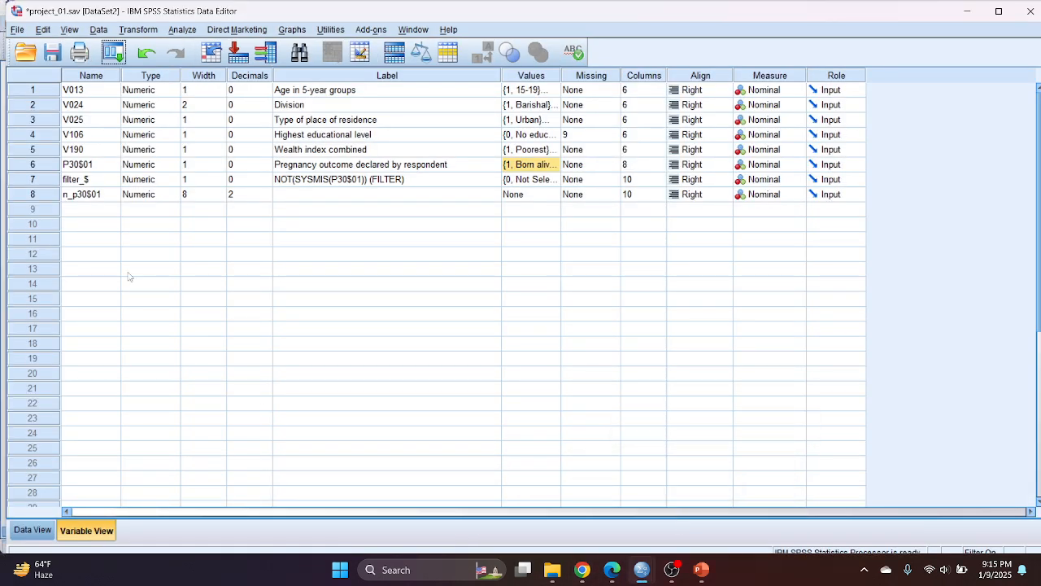
# - Add value labels to n_p30$01, assigning "No" to value 1 and "No" to value 0
pyautogui.click(146, 195)
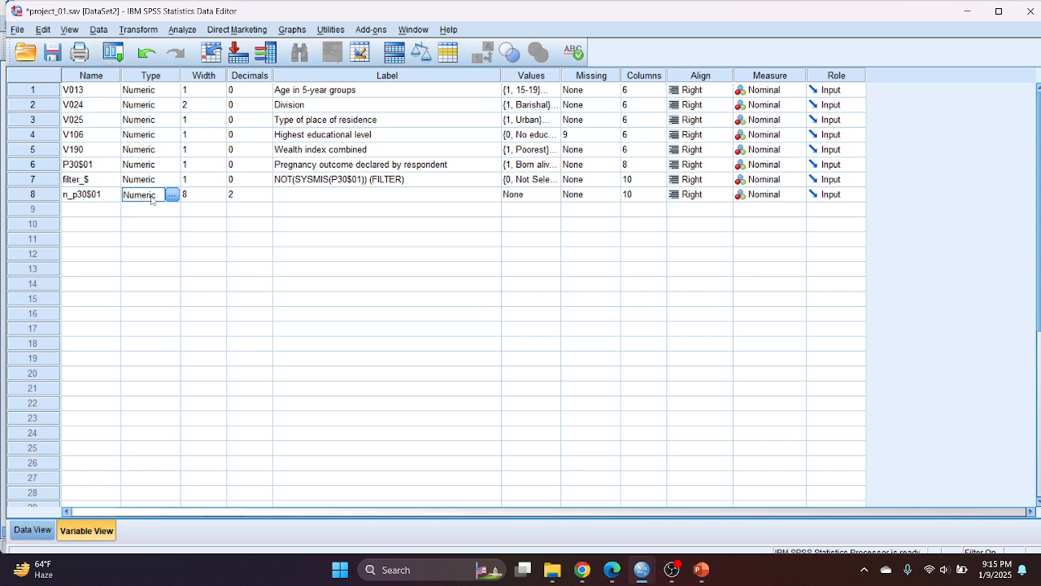
pyautogui.click(315, 200)
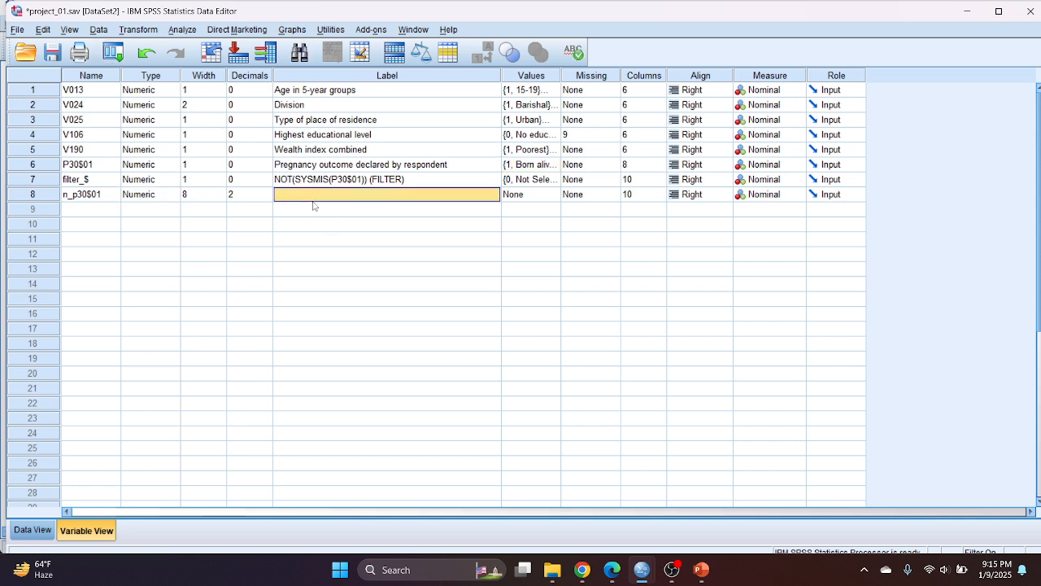
pyautogui.click(548, 201)
pyautogui.click(551, 201)
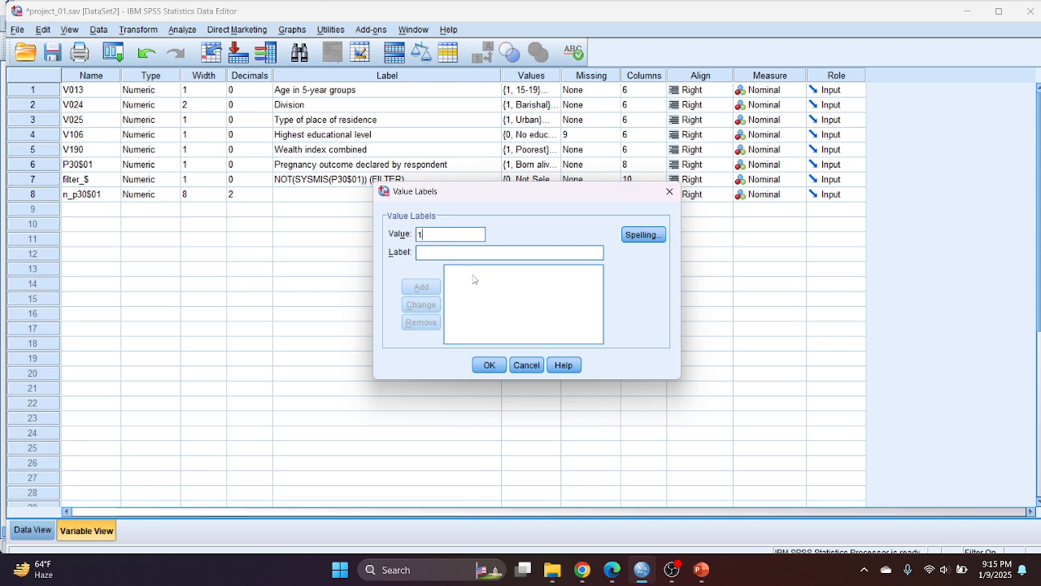
pyautogui.click(445, 254)
pyautogui.write('No')
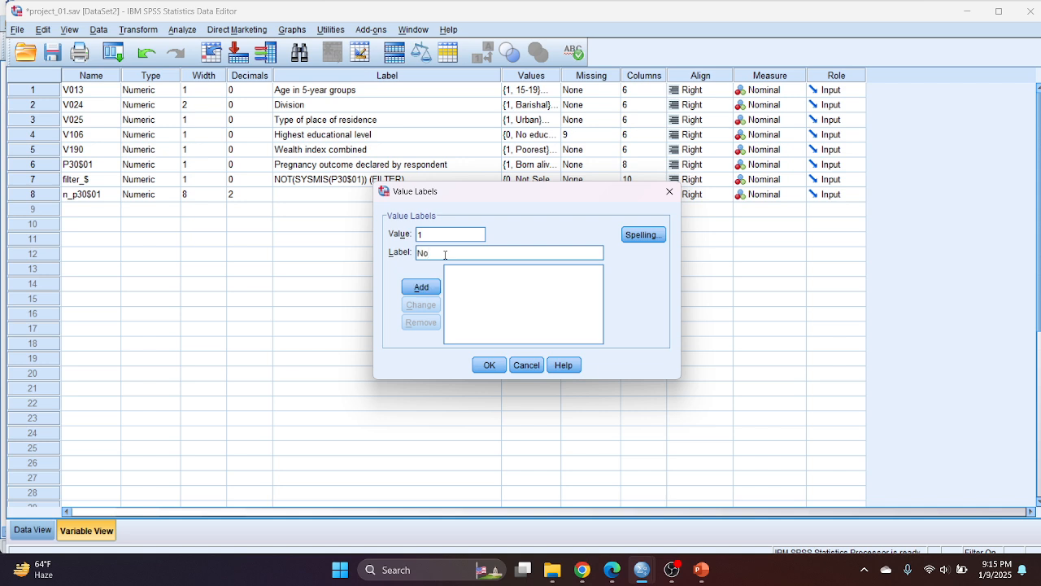
pyautogui.click(423, 287)
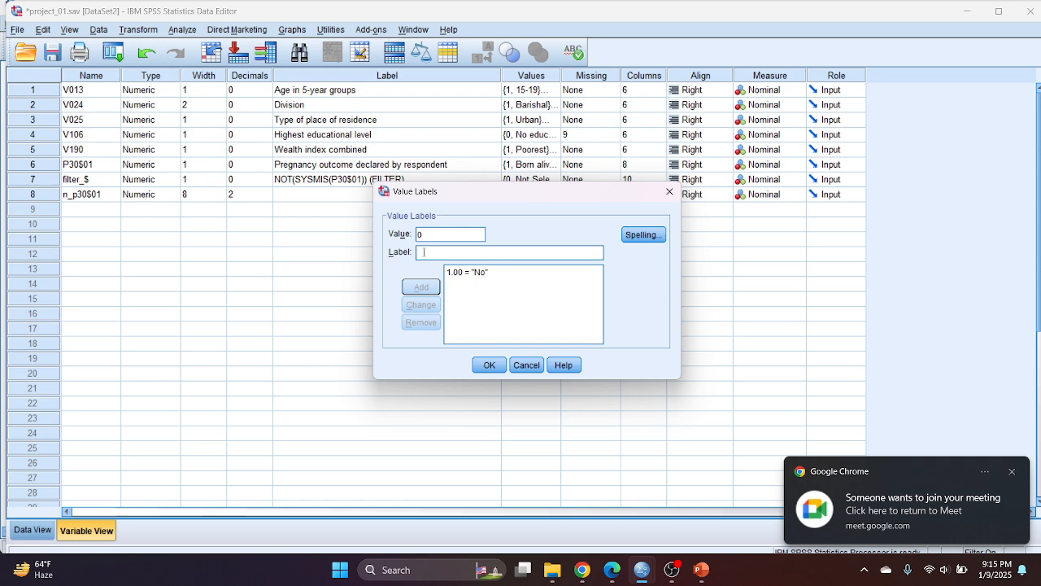
pyautogui.write('No')
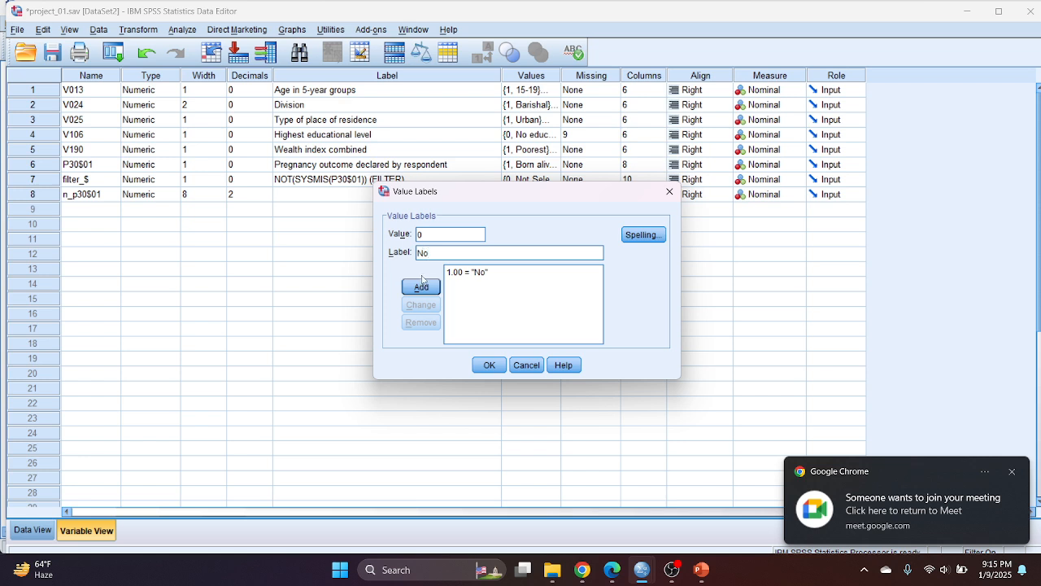
pyautogui.click(424, 287)
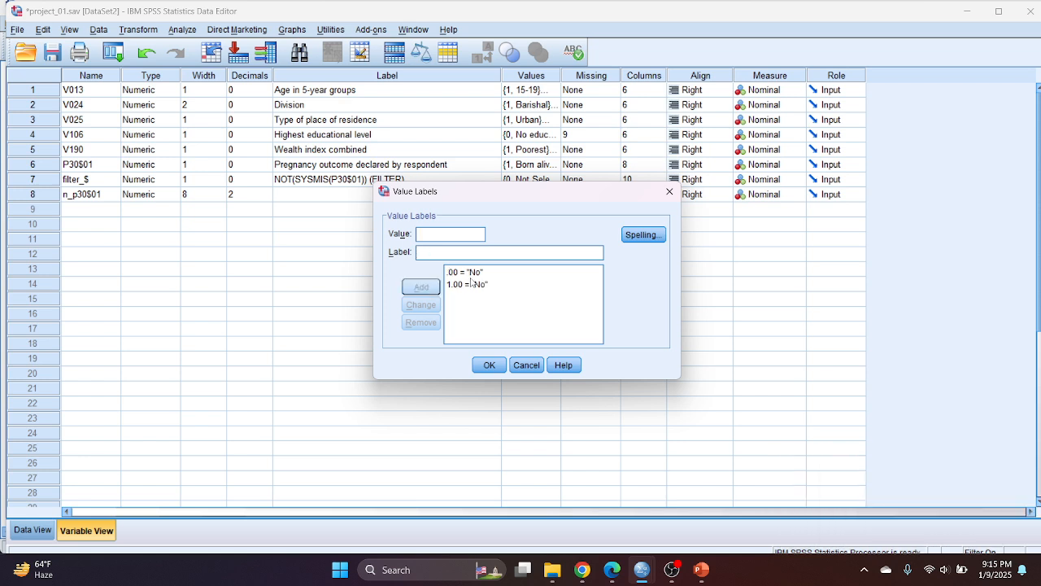
# - Change the label of value 1 of n_p30$01 to "Yes" and confirm the value labels
pyautogui.click(470, 284)
pyautogui.click(442, 253)
pyautogui.press('BackSpace')
pyautogui.press('BackSpace')
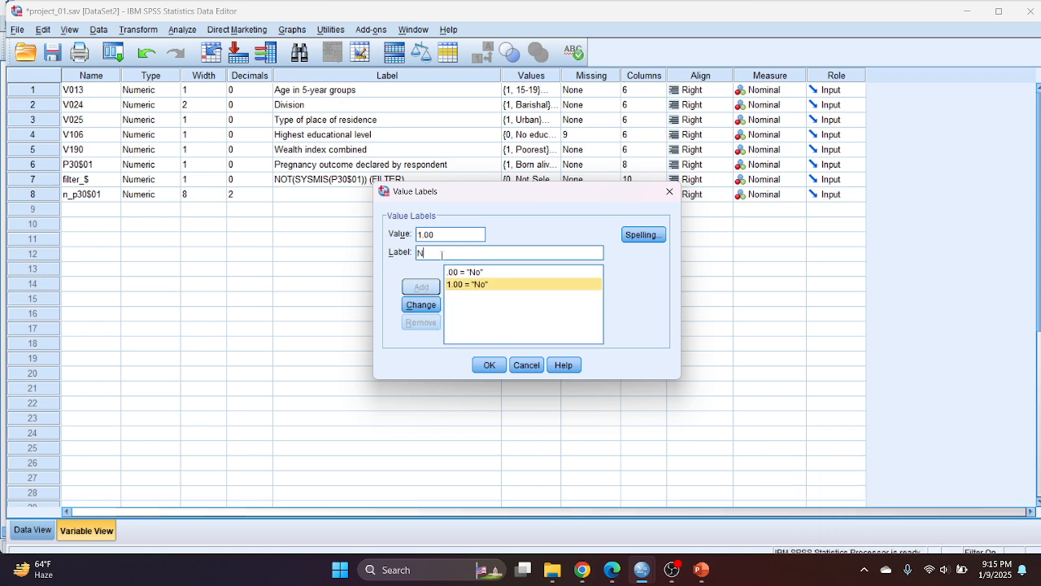
pyautogui.write('Yes')
pyautogui.click(421, 304)
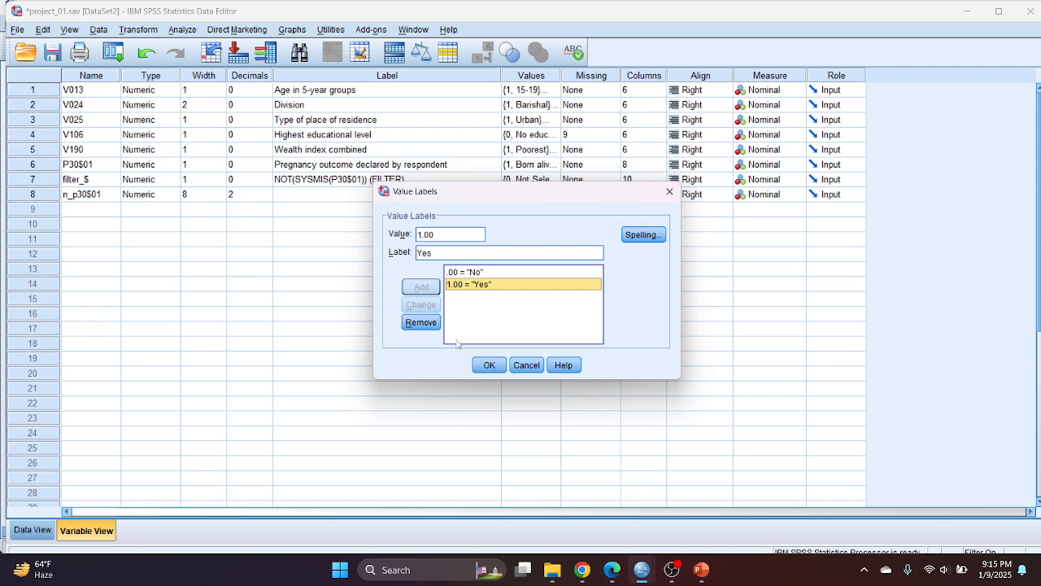
pyautogui.click(489, 365)
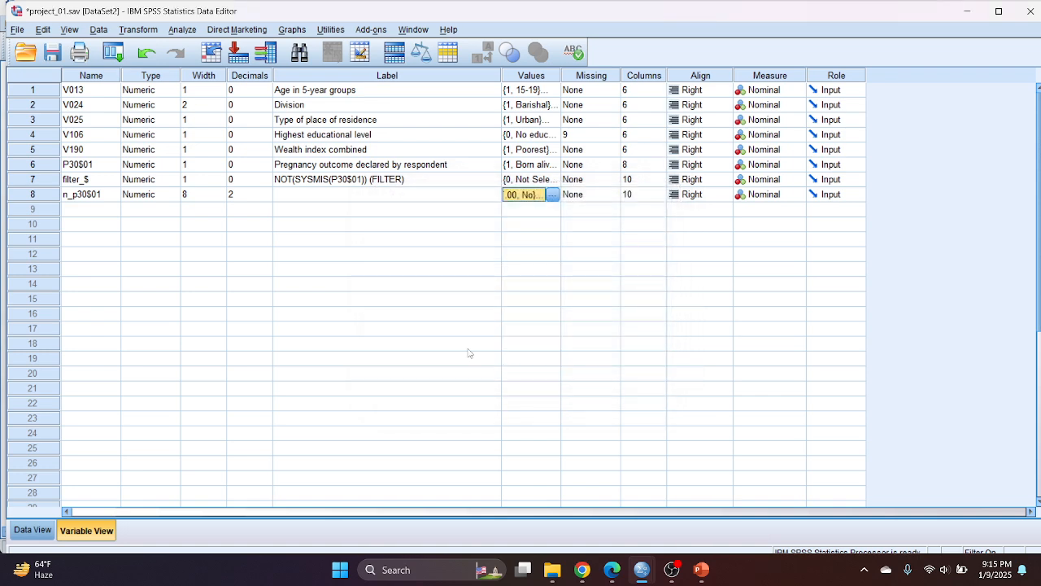
# - Select the n_p30$01 column in the data view and display value labels instead of numeric codes
pyautogui.click(29, 531)
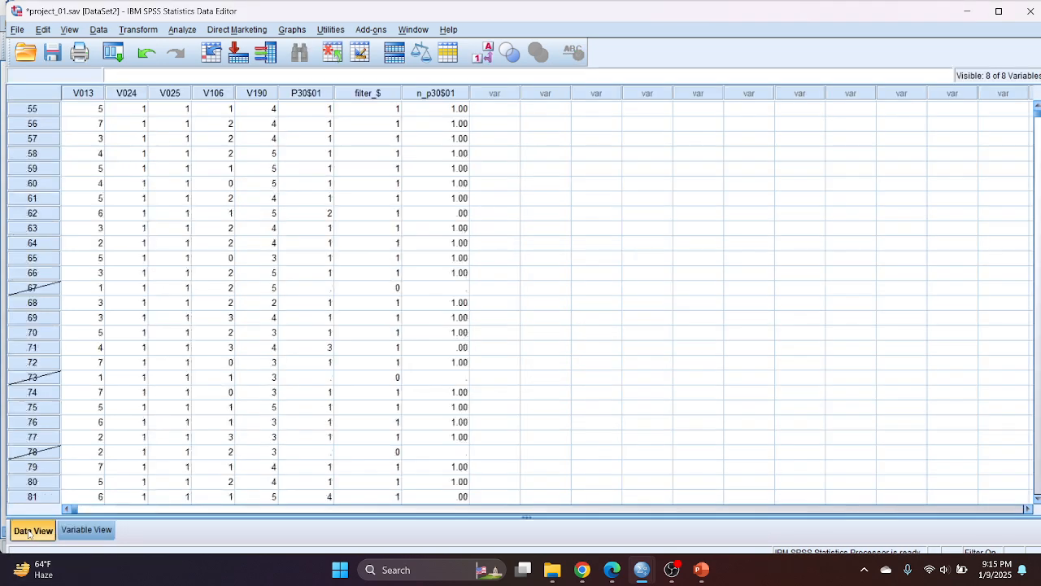
pyautogui.click(438, 94)
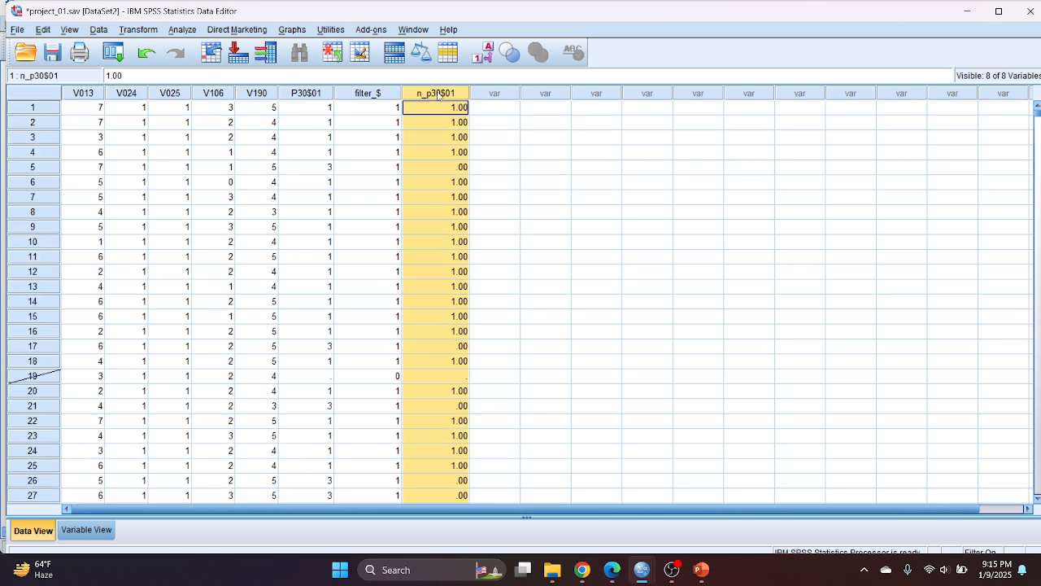
pyautogui.click(485, 52)
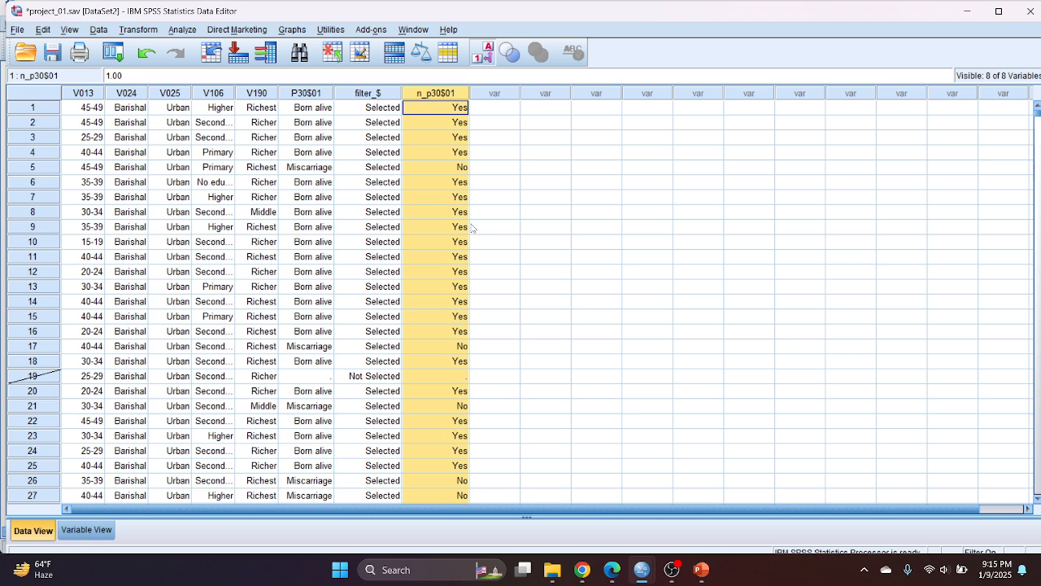
# - Switch to the Google Meet call, admit the waiting participant and return to the project_01.sav dataset in SPSS
pyautogui.moveTo(575, 554)
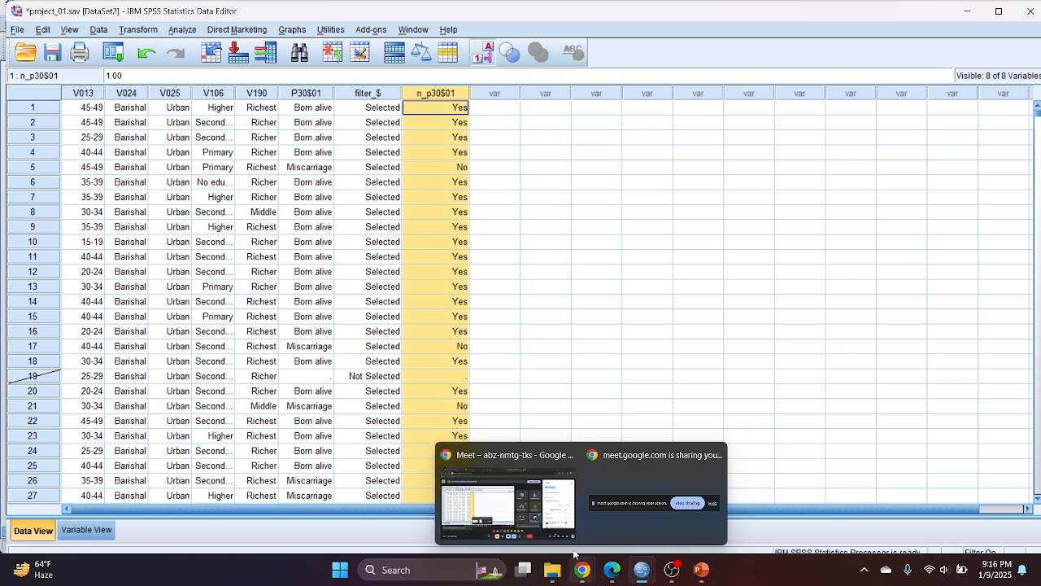
pyautogui.click(506, 500)
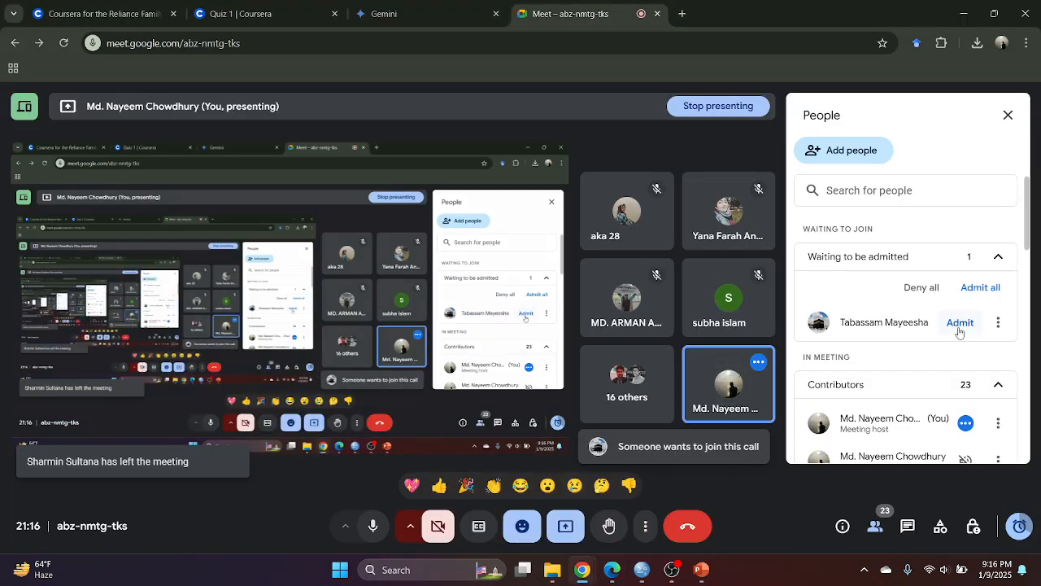
pyautogui.click(959, 323)
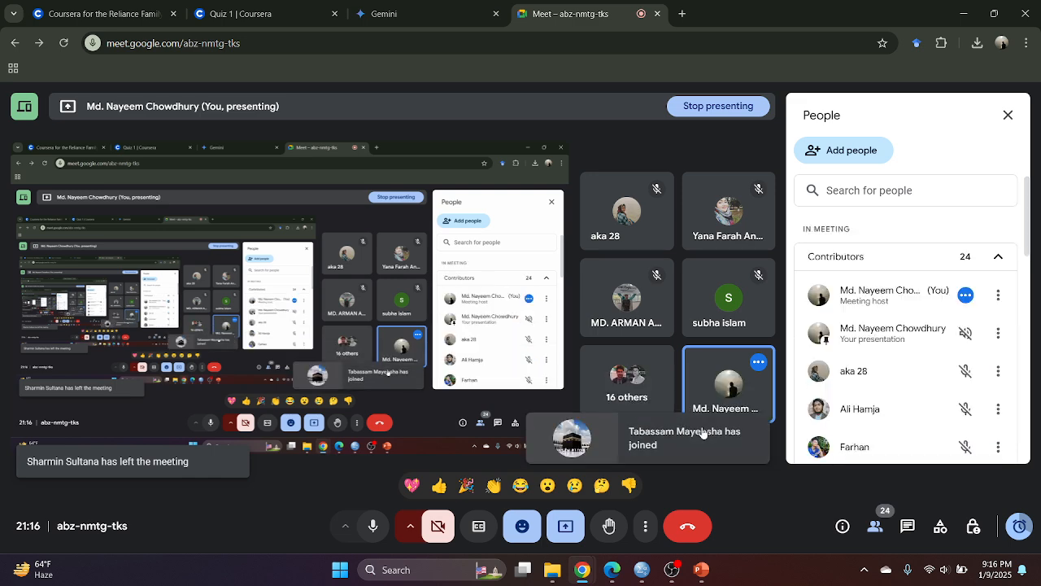
pyautogui.moveTo(642, 569)
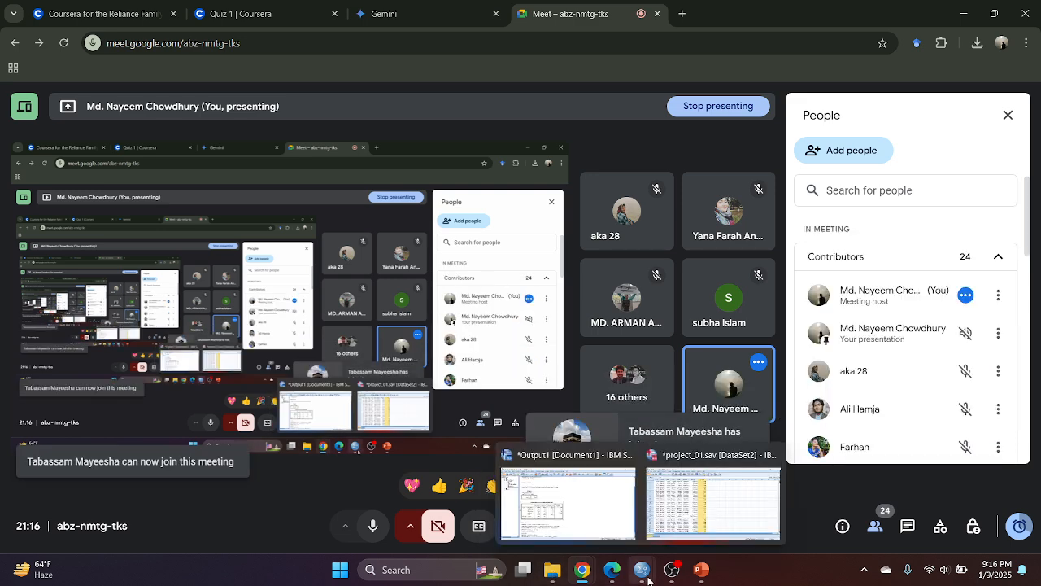
pyautogui.click(686, 527)
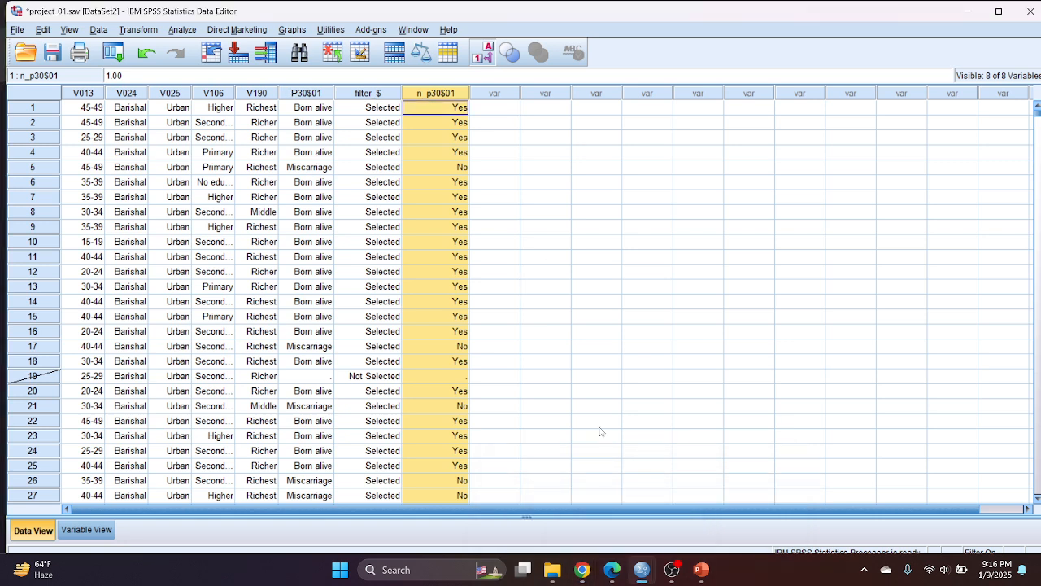
# - Read the recode syntax and One-way Analysis objective slides in PowerPoint, and return to the project_01.sav dataset in SPSS
pyautogui.moveTo(701, 570)
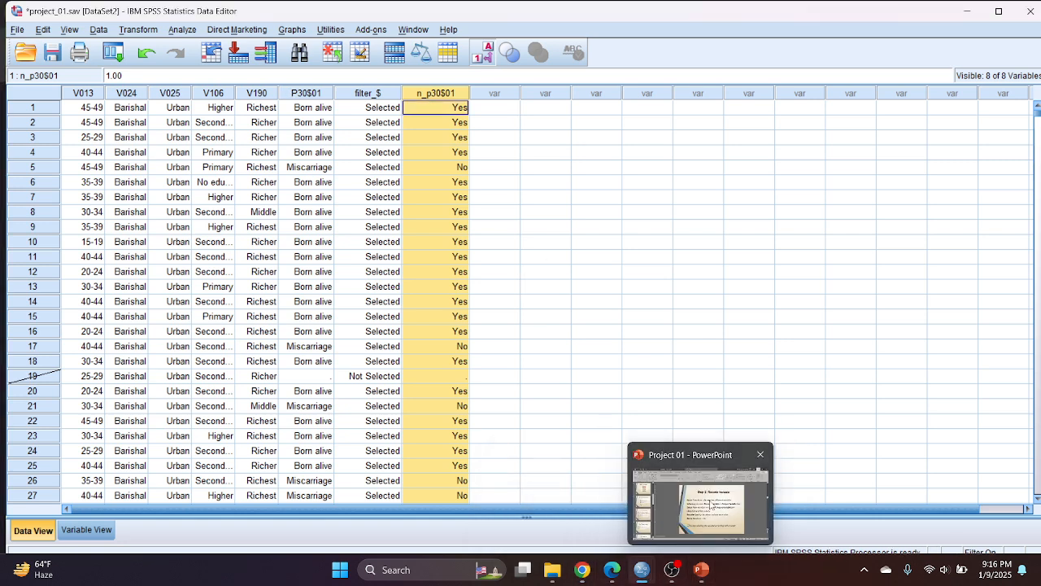
pyautogui.click(710, 506)
pyautogui.scroll(-1, 813, 350)
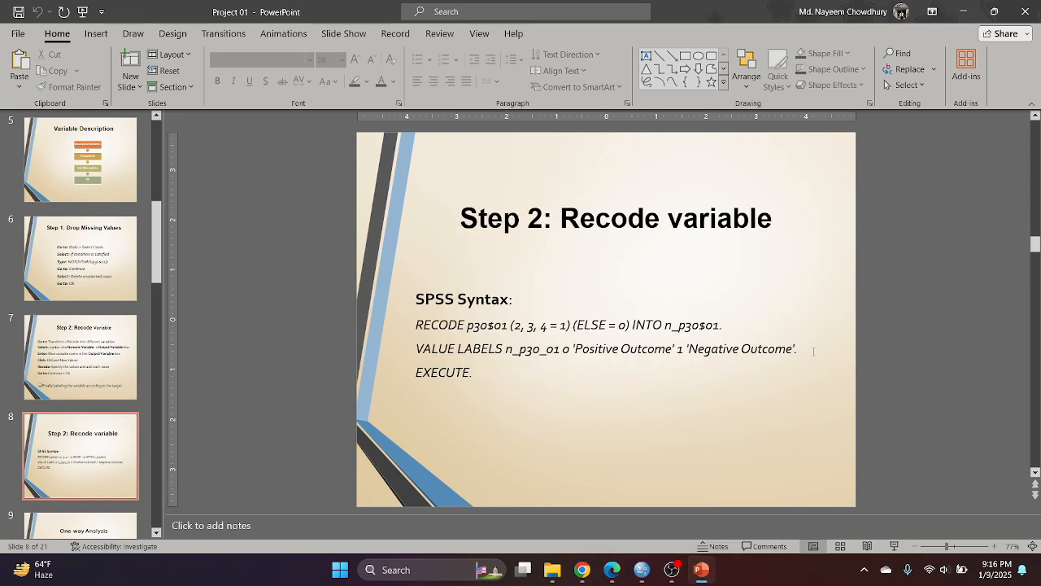
pyautogui.scroll(-1, 814, 351)
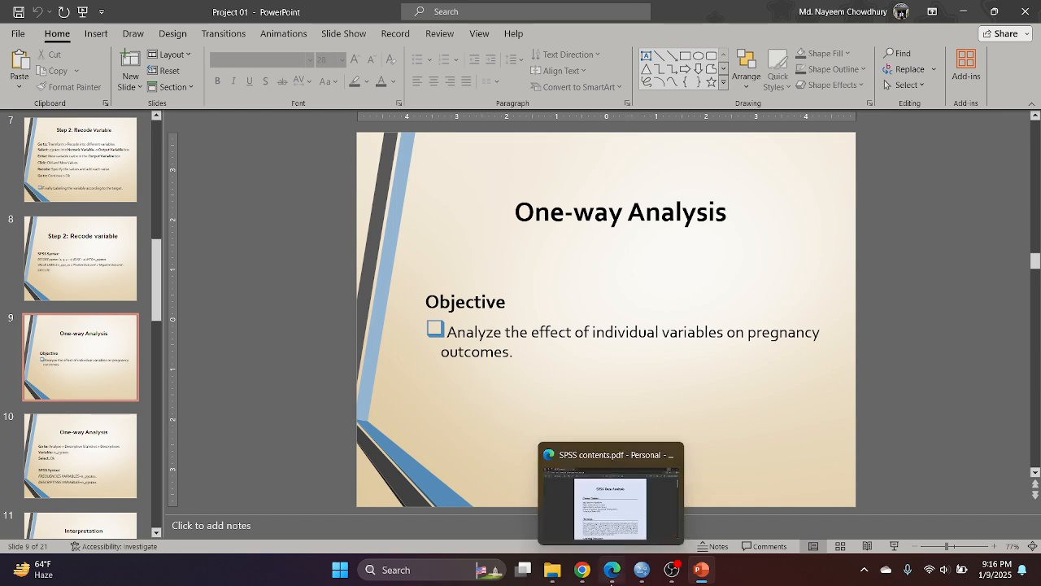
pyautogui.moveTo(633, 581)
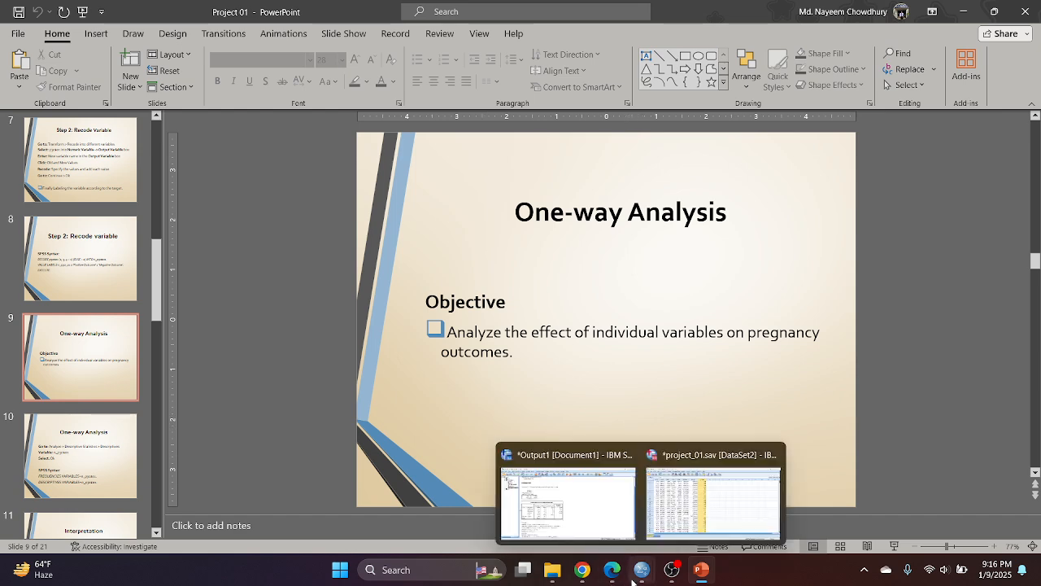
pyautogui.click(695, 496)
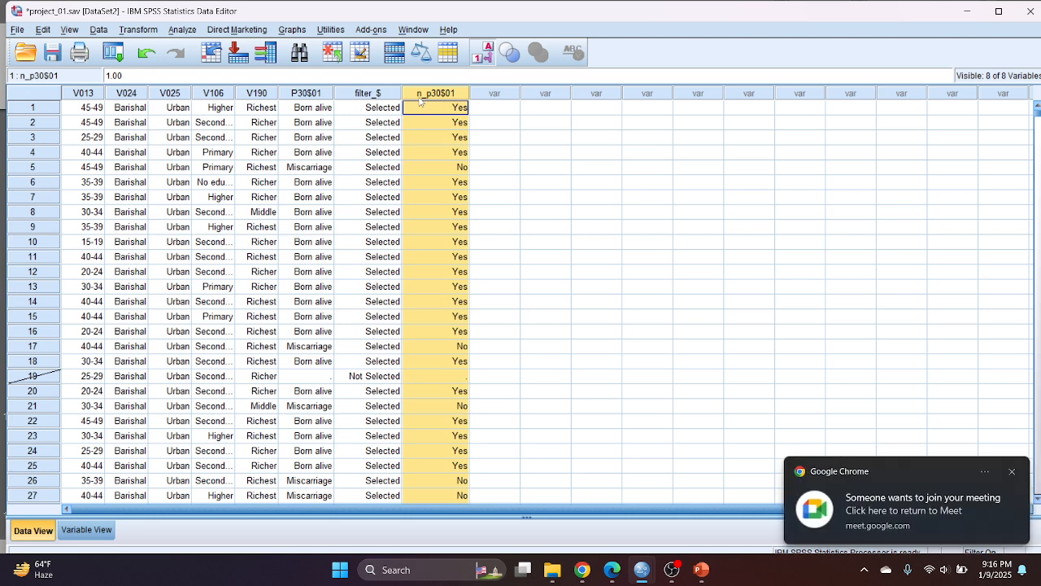
# - Switch back to Google Meet, admit the newly waiting participant and return to the SPSS dataset
pyautogui.moveTo(583, 571)
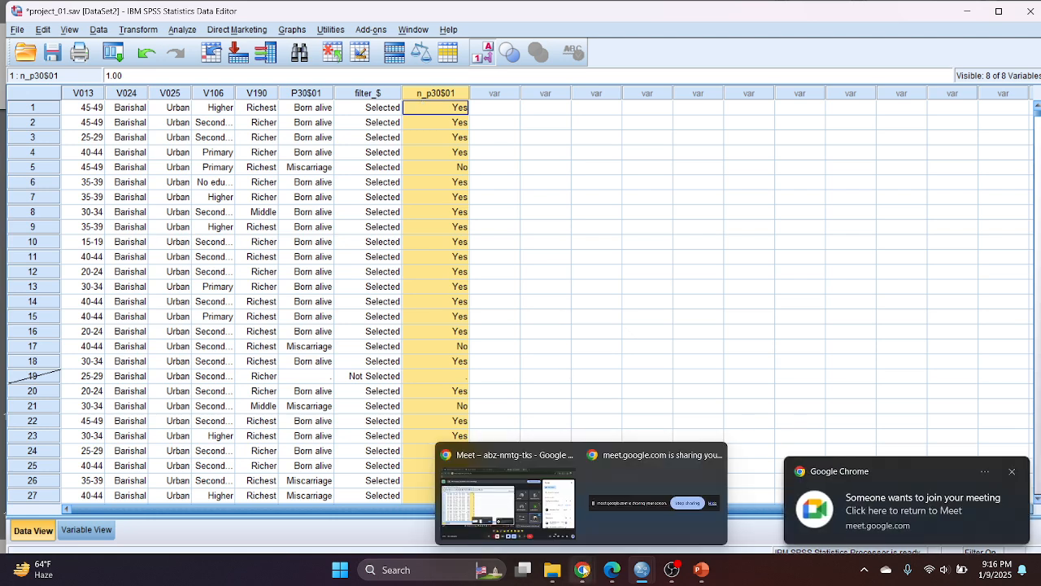
pyautogui.click(507, 492)
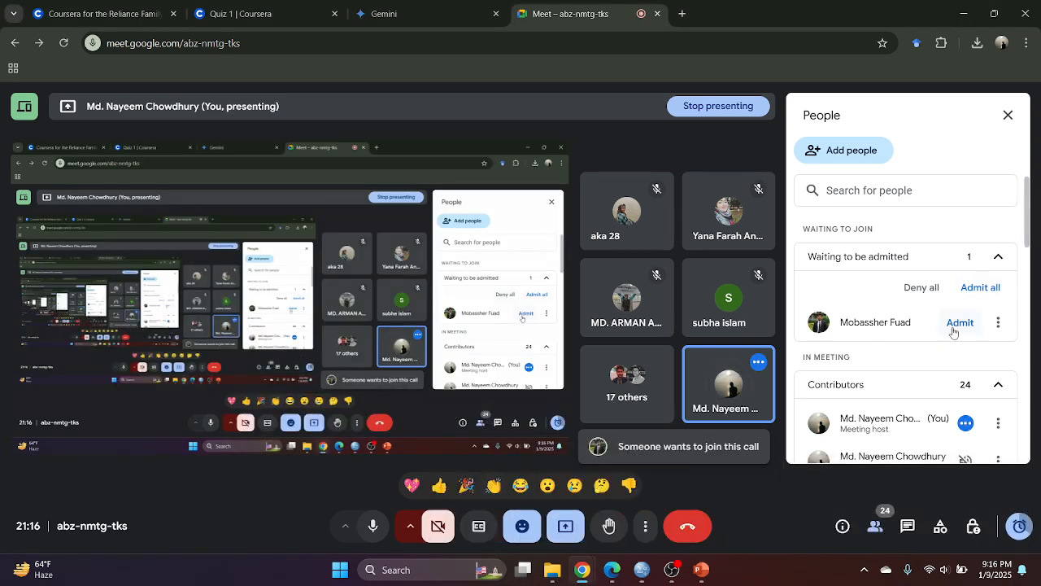
pyautogui.click(958, 323)
pyautogui.moveTo(669, 578)
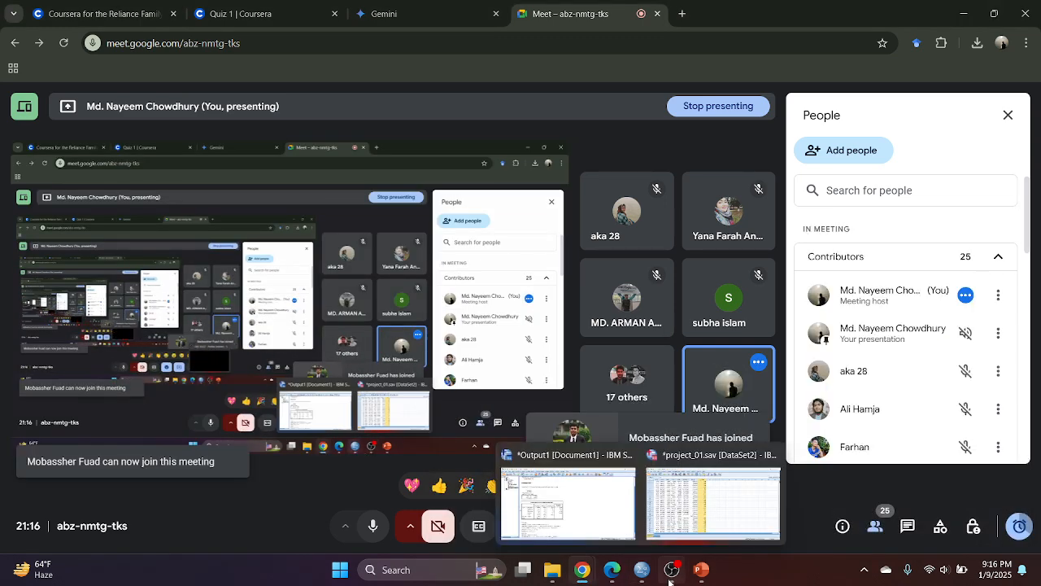
pyautogui.click(673, 514)
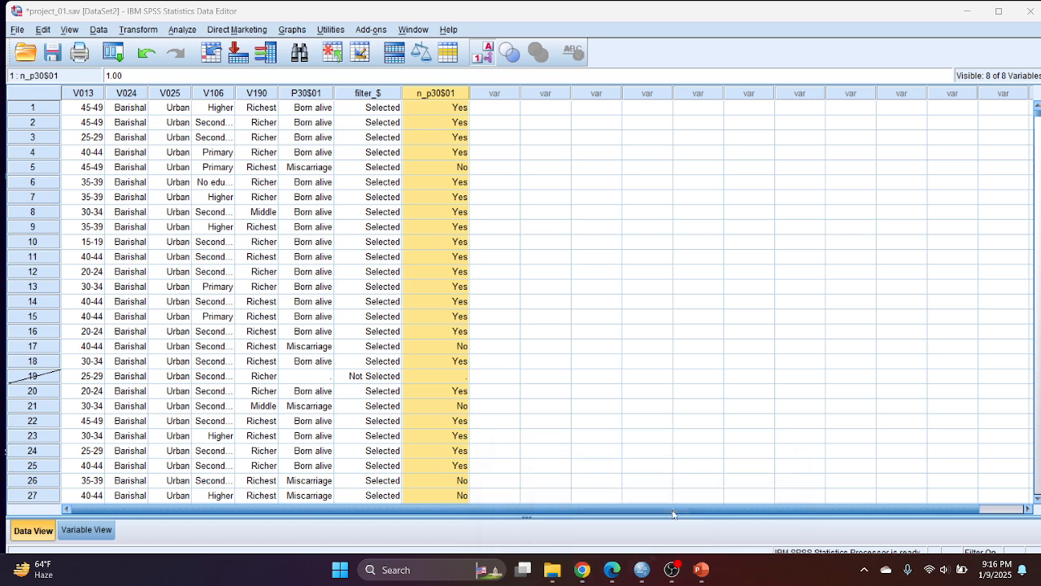
# - Set up a Frequencies analysis, replacing the pregnancy outcome variable with n_p30$01
pyautogui.click(187, 30)
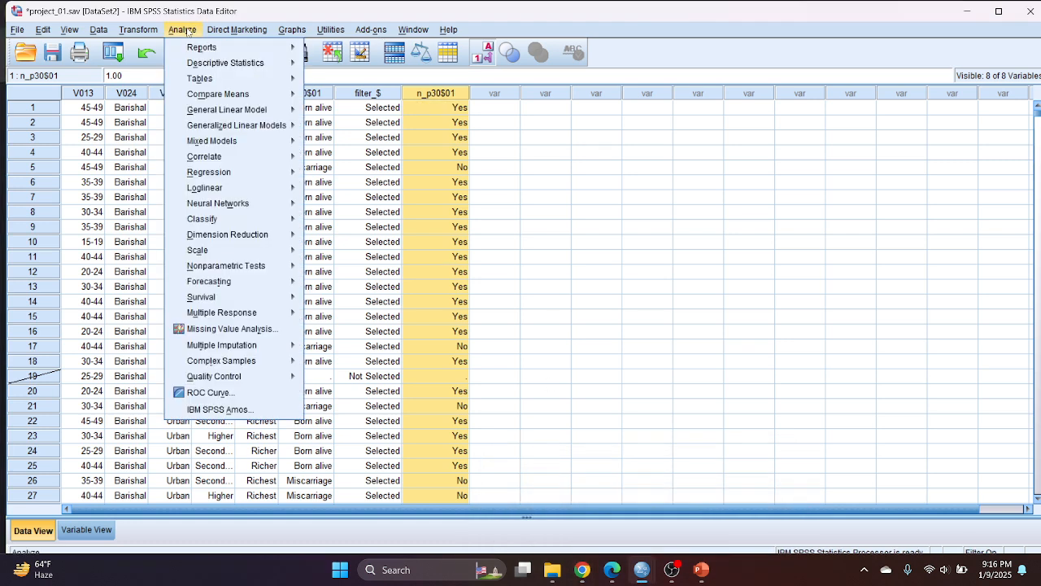
pyautogui.moveTo(254, 65)
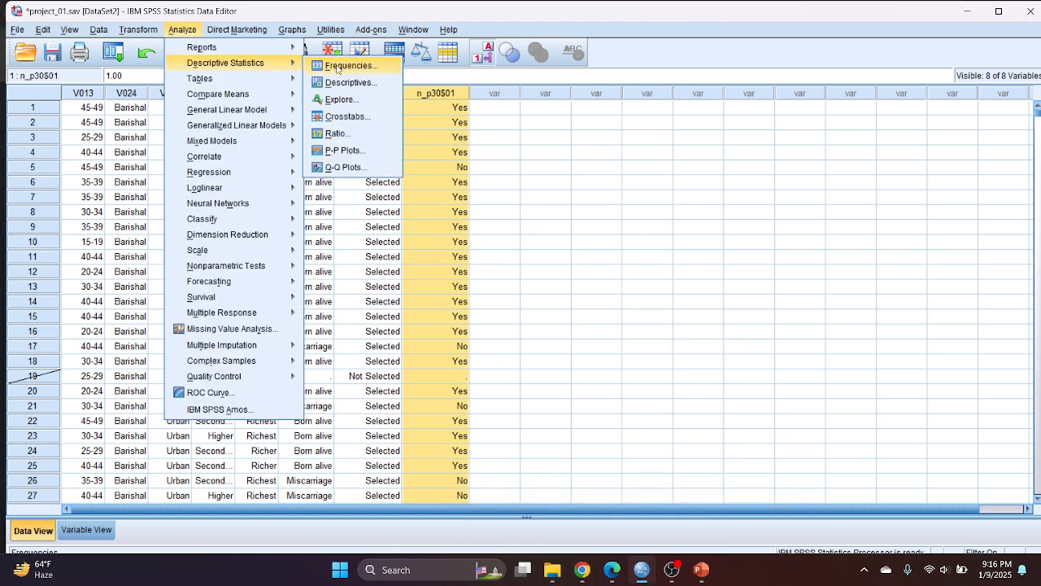
pyautogui.click(338, 66)
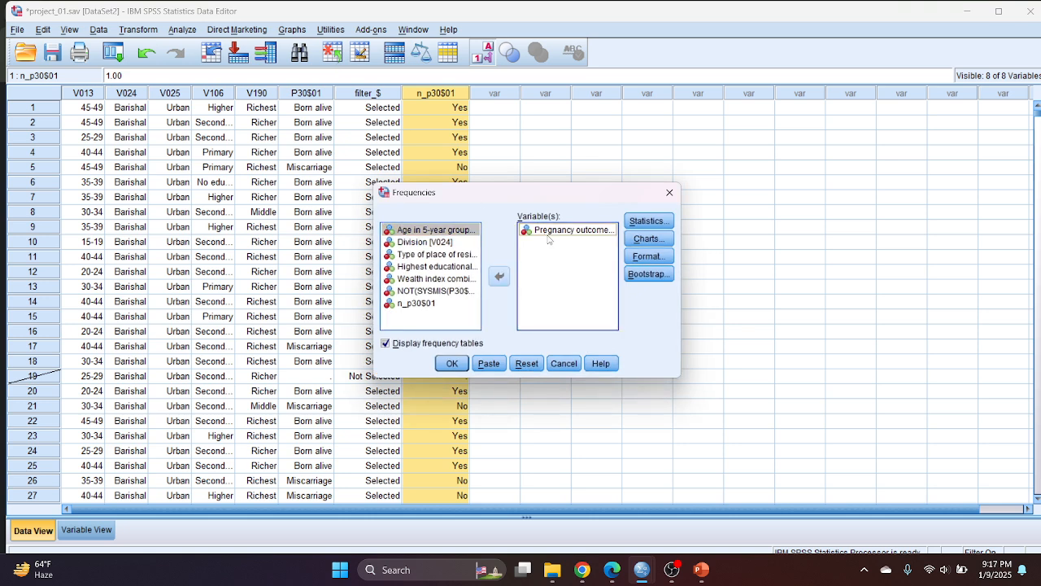
pyautogui.click(547, 235)
pyautogui.click(500, 277)
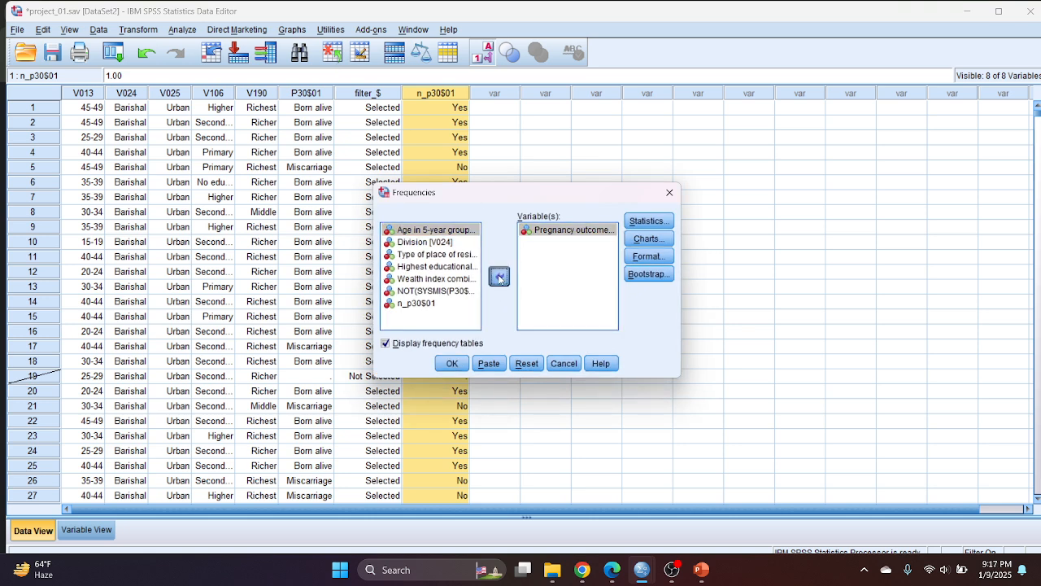
pyautogui.press('Down')
pyautogui.press('Down')
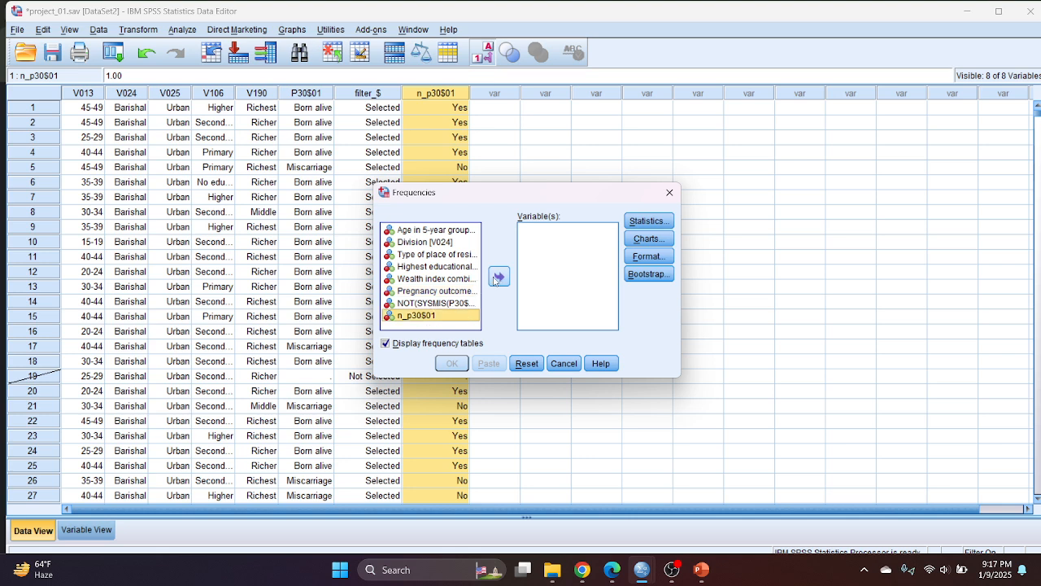
pyautogui.click(496, 278)
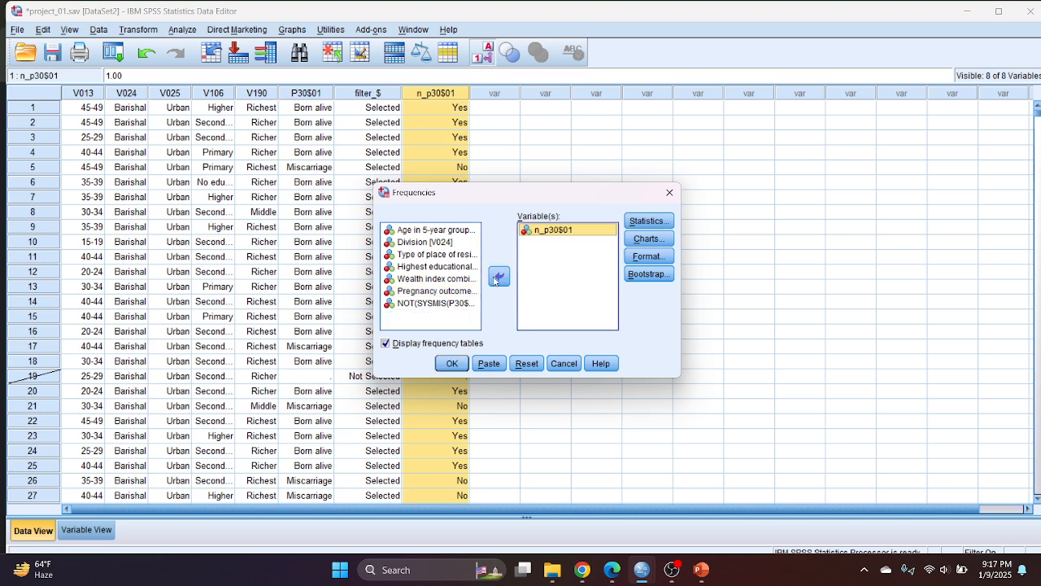
# - Keep all additional statistics unselected, run the Frequencies analysis and select the n_p30$01 frequency table in the output
pyautogui.click(637, 223)
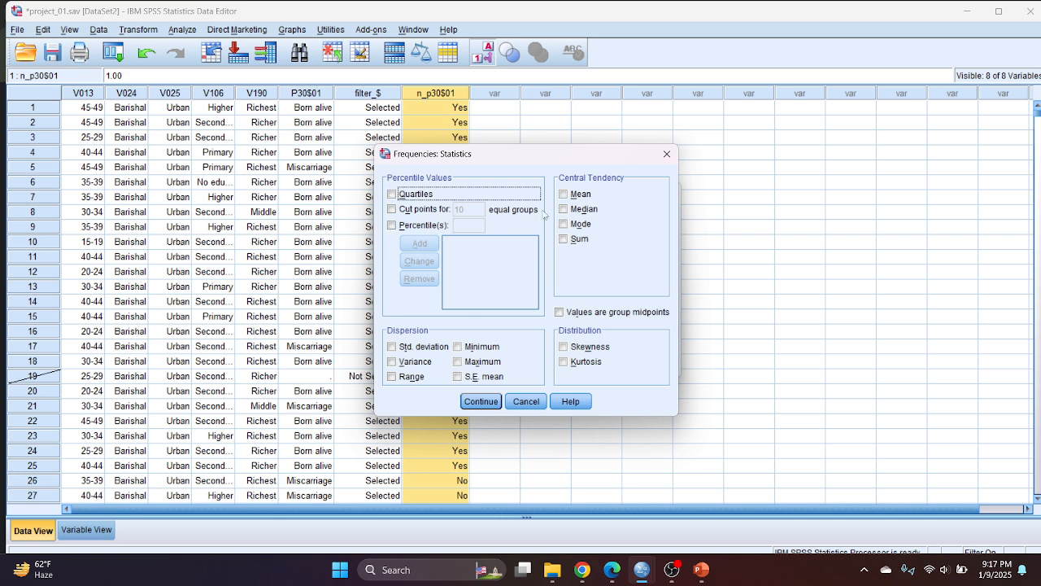
pyautogui.click(495, 398)
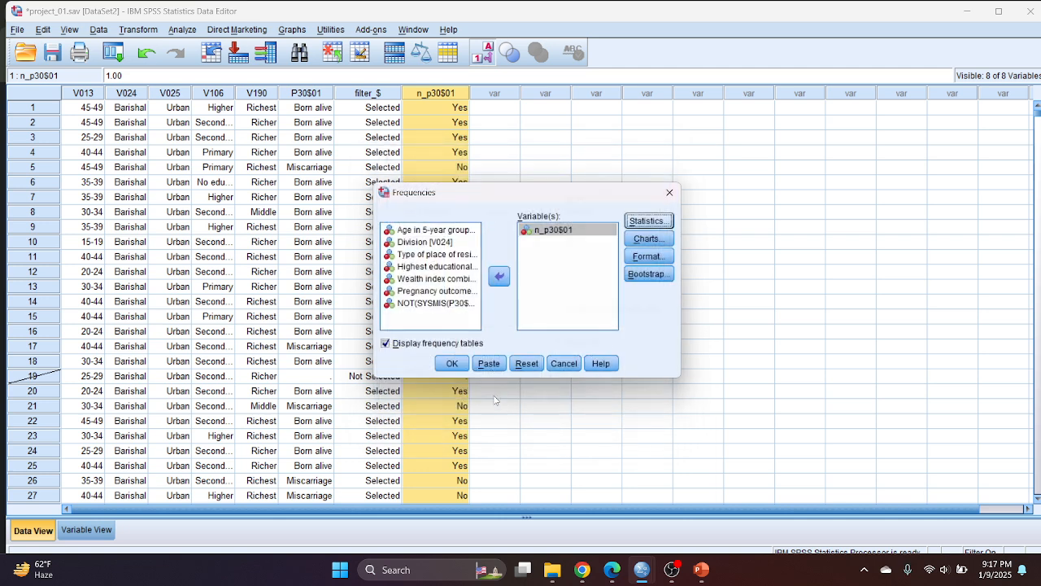
pyautogui.click(454, 363)
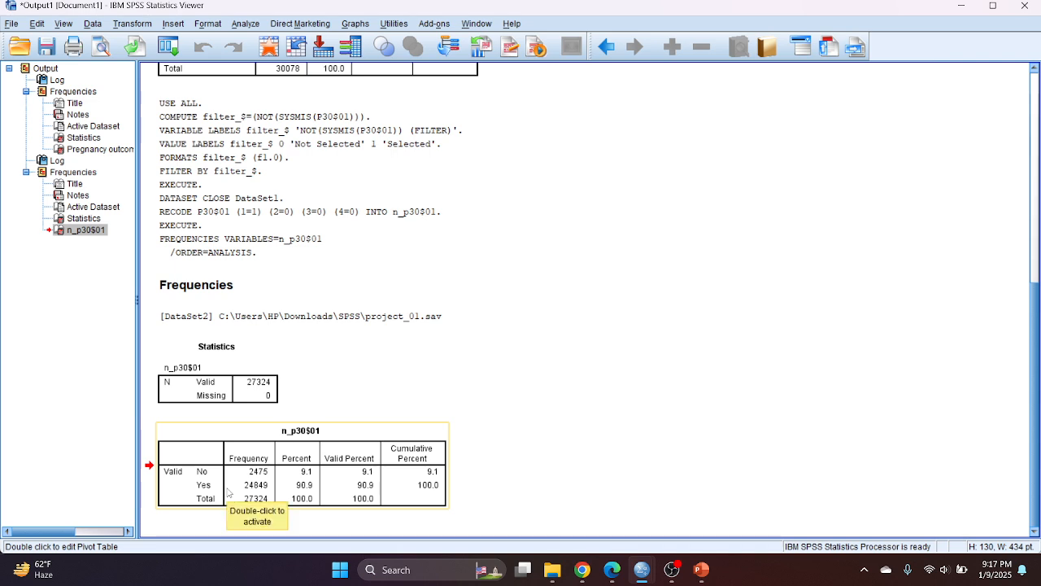
pyautogui.click(270, 492)
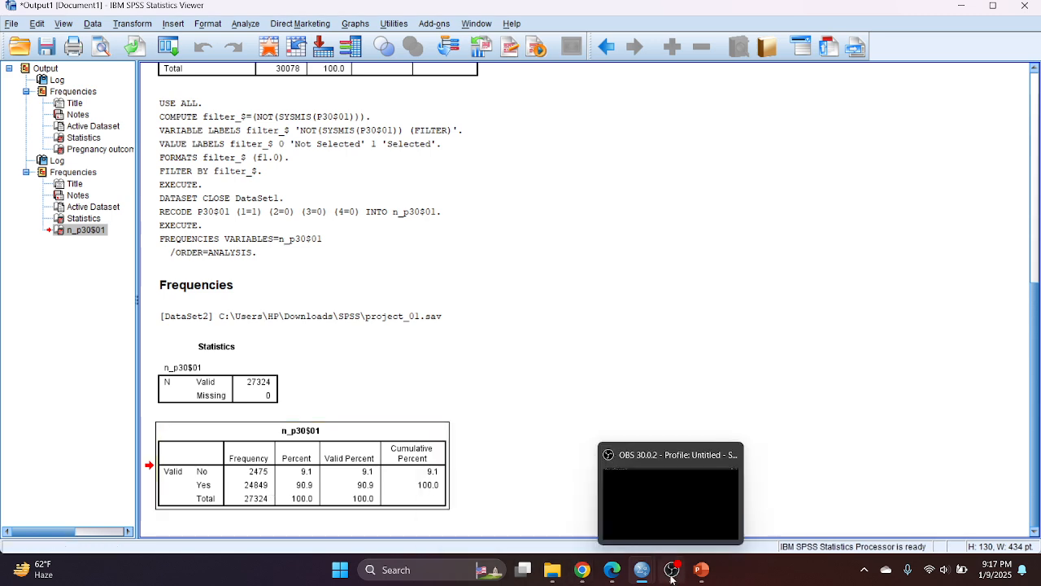
# - Switch to PowerPoint and read the slides from One-way Analysis through the Chi-Square Analysis instructions
pyautogui.moveTo(701, 570)
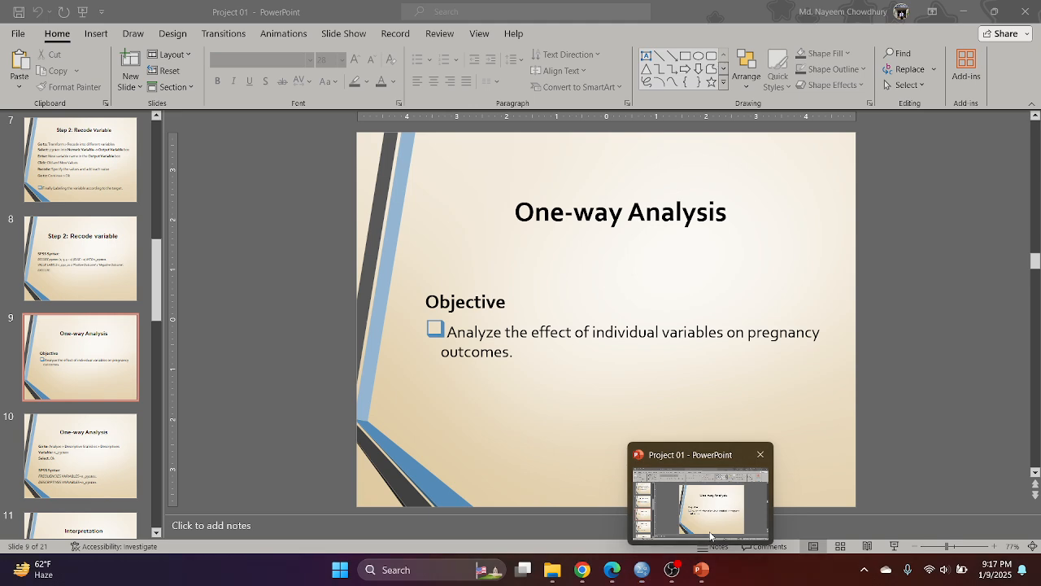
pyautogui.click(710, 536)
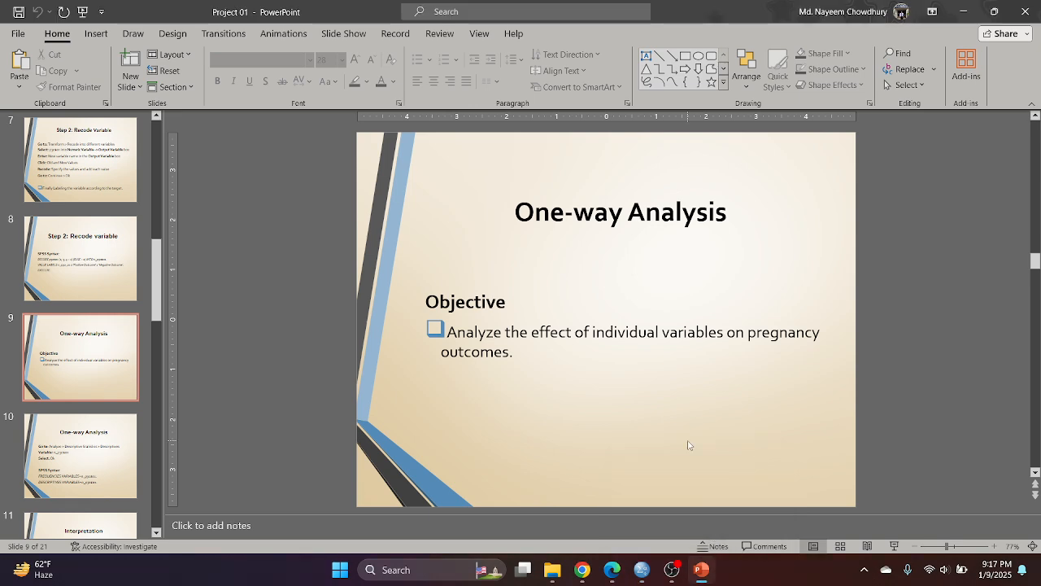
pyautogui.scroll(-1, 687, 444)
pyautogui.scroll(-1, 688, 444)
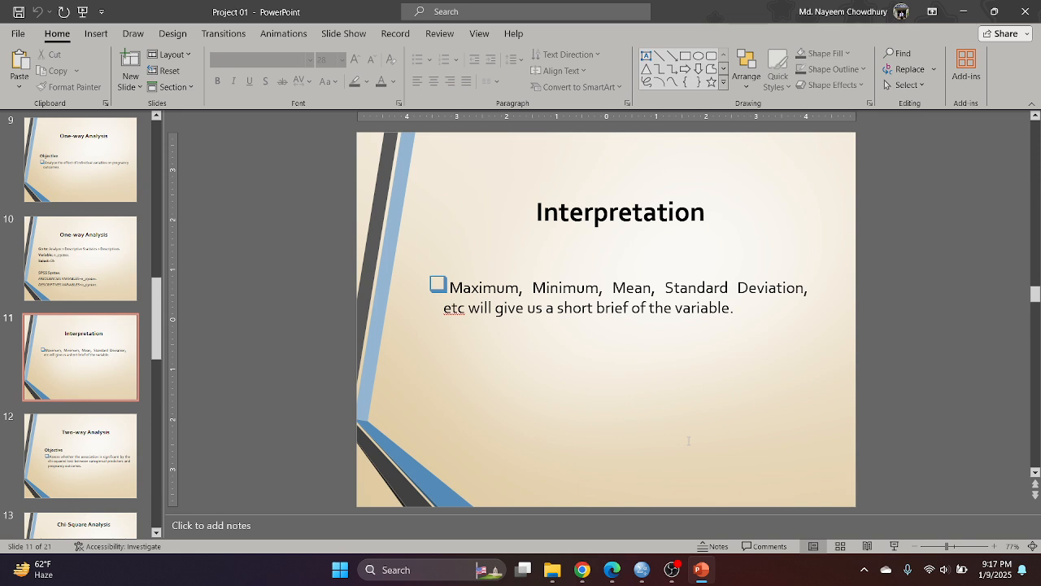
pyautogui.scroll(-1, 688, 441)
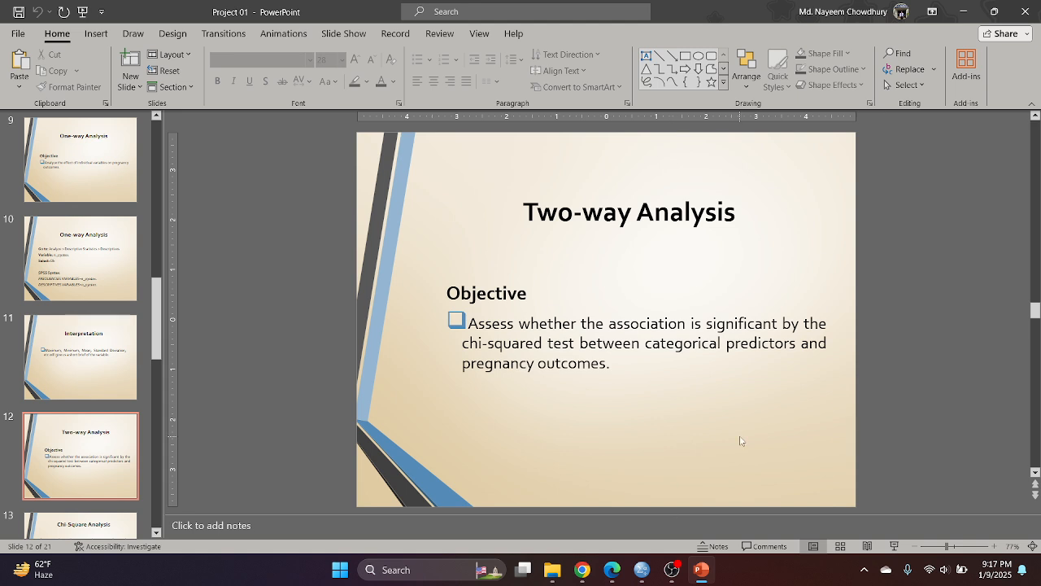
pyautogui.scroll(-1, 739, 439)
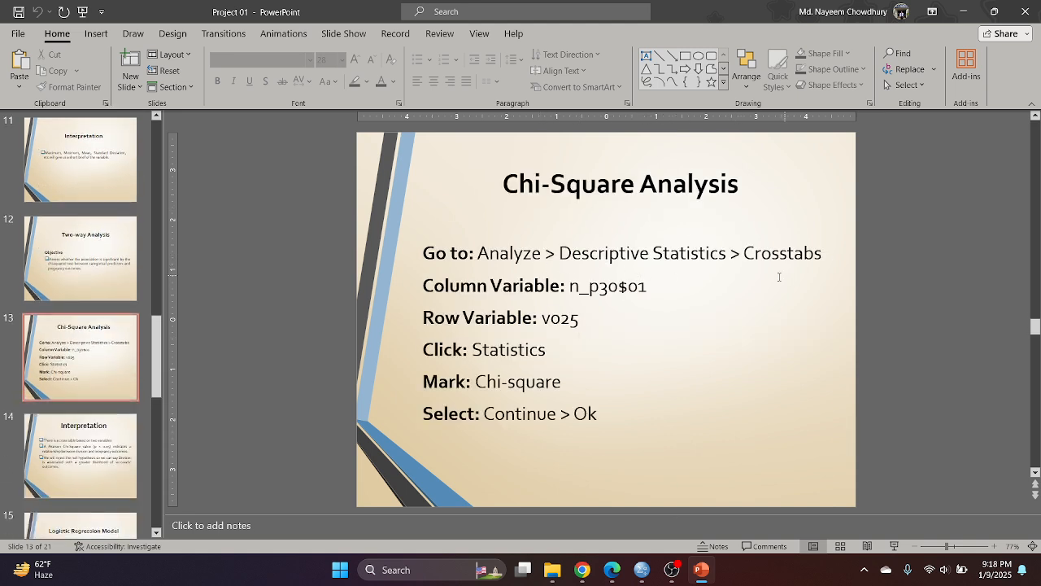
# - Switch to the project_01.sav dataset in SPSS and run Crosstabs with type of place of residence in rows and n_p30$01 in columns
pyautogui.moveTo(642, 570)
pyautogui.click(713, 492)
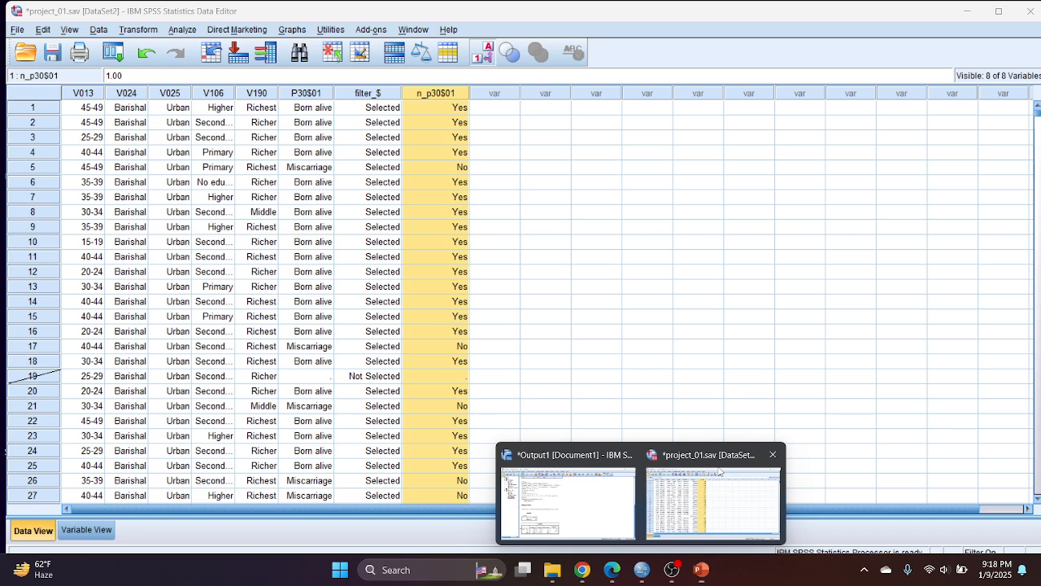
pyautogui.click(185, 28)
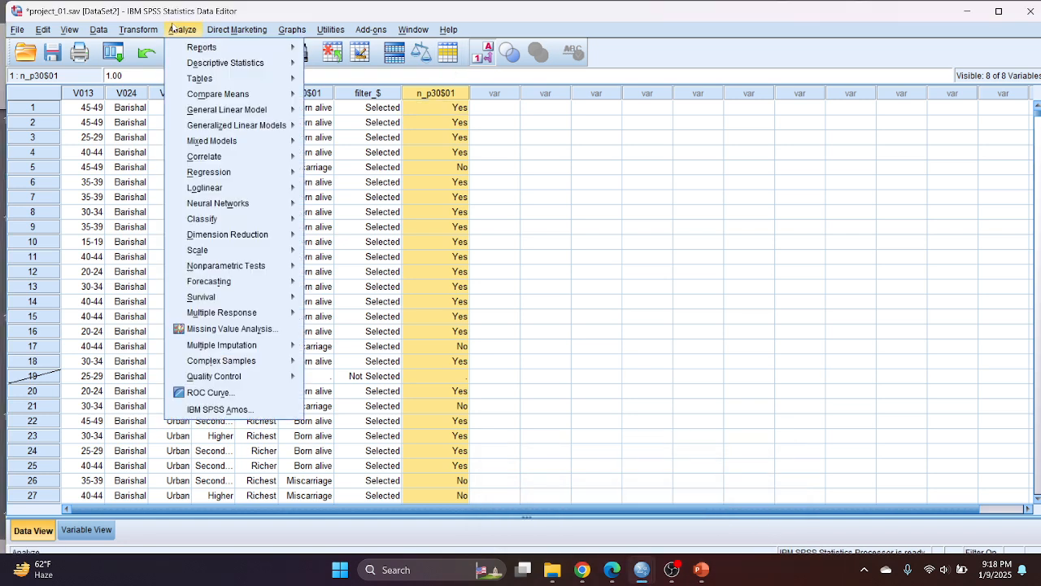
pyautogui.moveTo(285, 63)
pyautogui.click(335, 118)
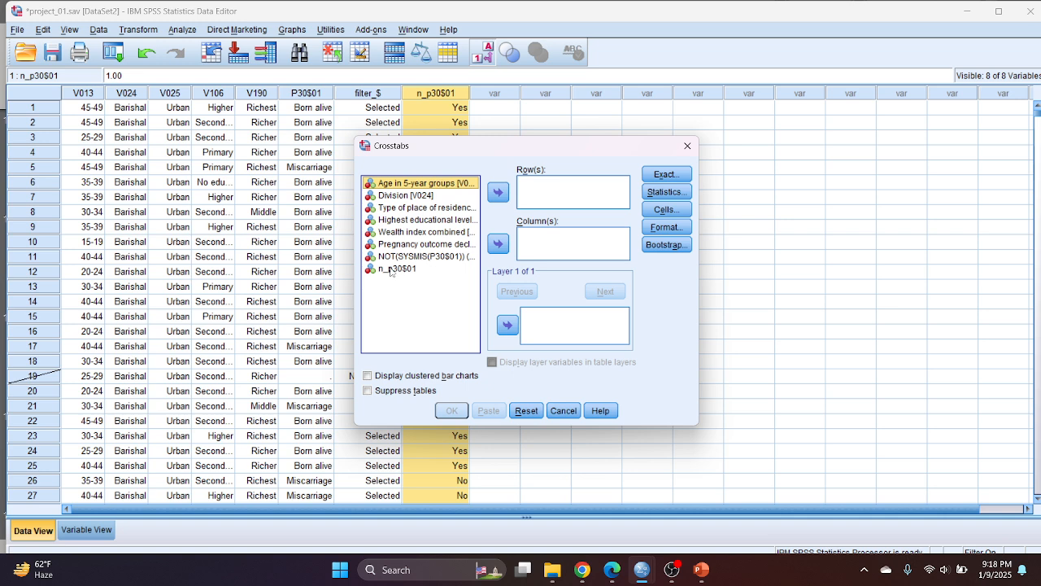
pyautogui.click(390, 269)
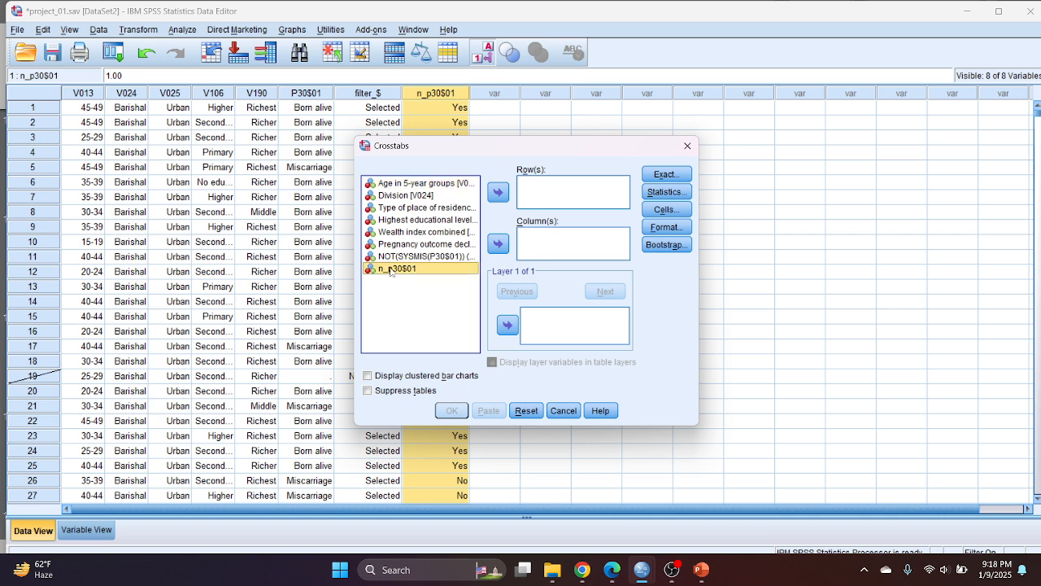
pyautogui.click(497, 242)
pyautogui.click(400, 210)
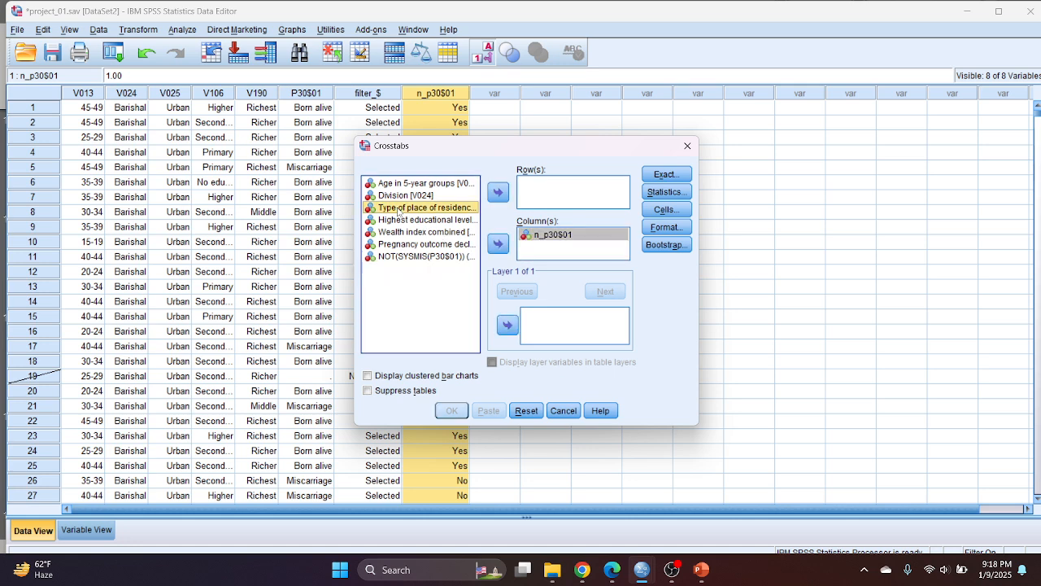
pyautogui.click(500, 192)
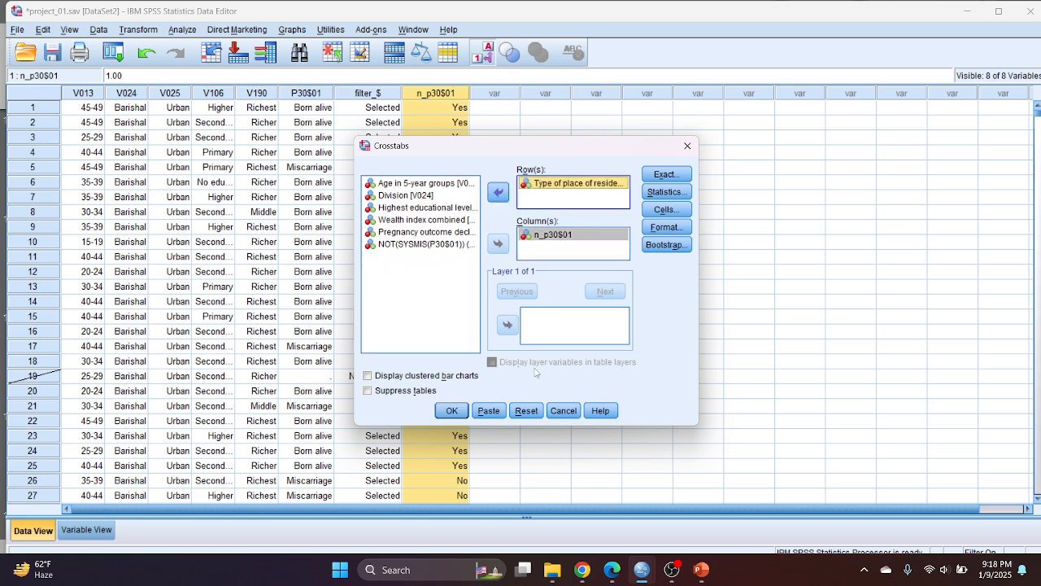
pyautogui.click(452, 410)
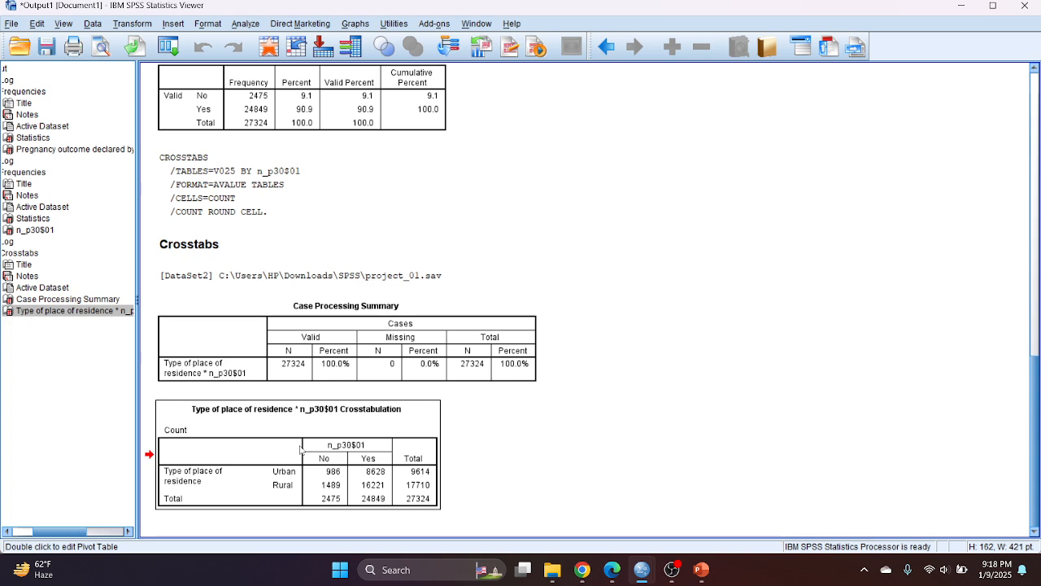
# - Examine the residence by n_p30$01 crosstabulation in the output, and return to the Chi-Square Analysis slide in PowerPoint
pyautogui.click(301, 451)
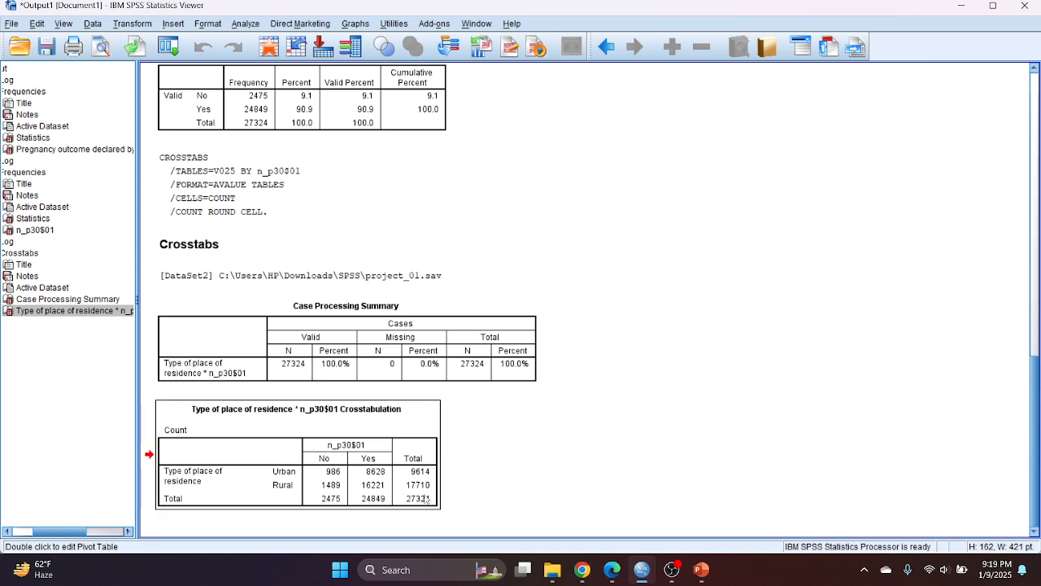
pyautogui.click(699, 571)
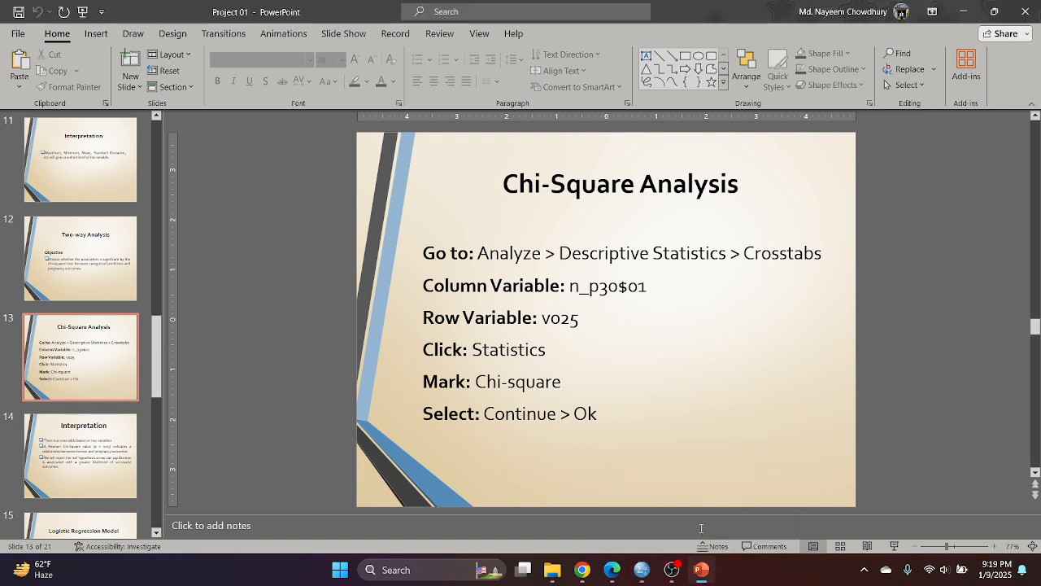